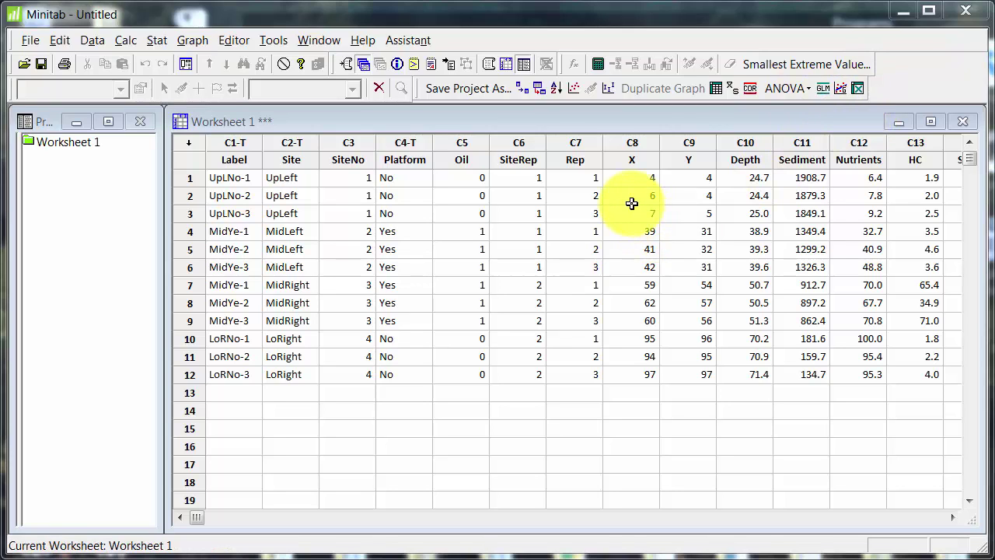
Browse the toolbar customisation settings and close them without changes
key("ctrl+i")
left_click(282, 44)
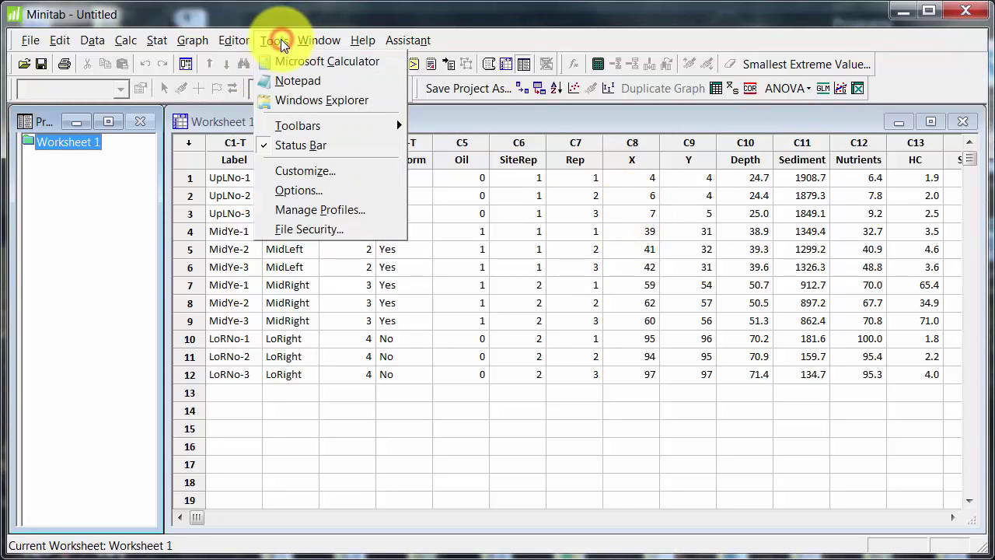
left_click(282, 166)
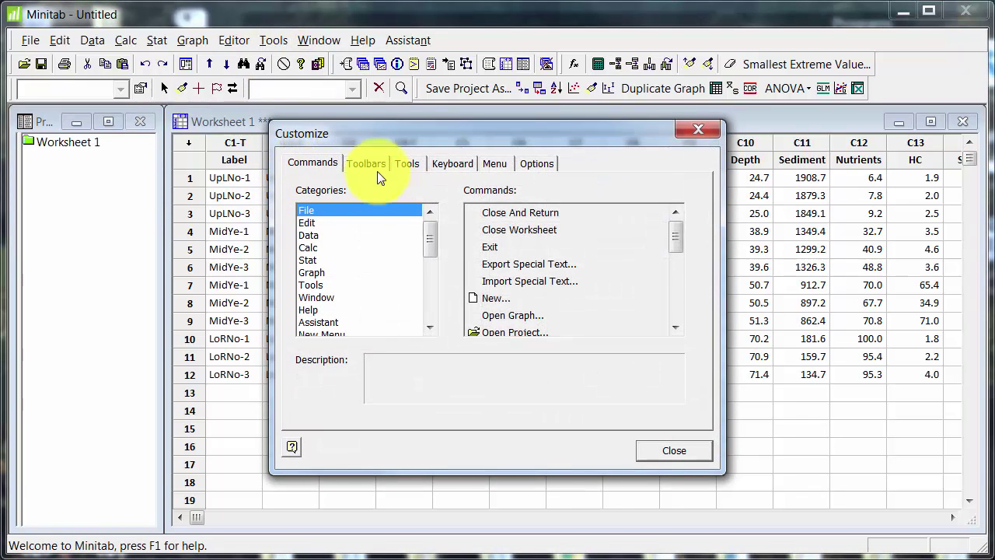
left_click(373, 168)
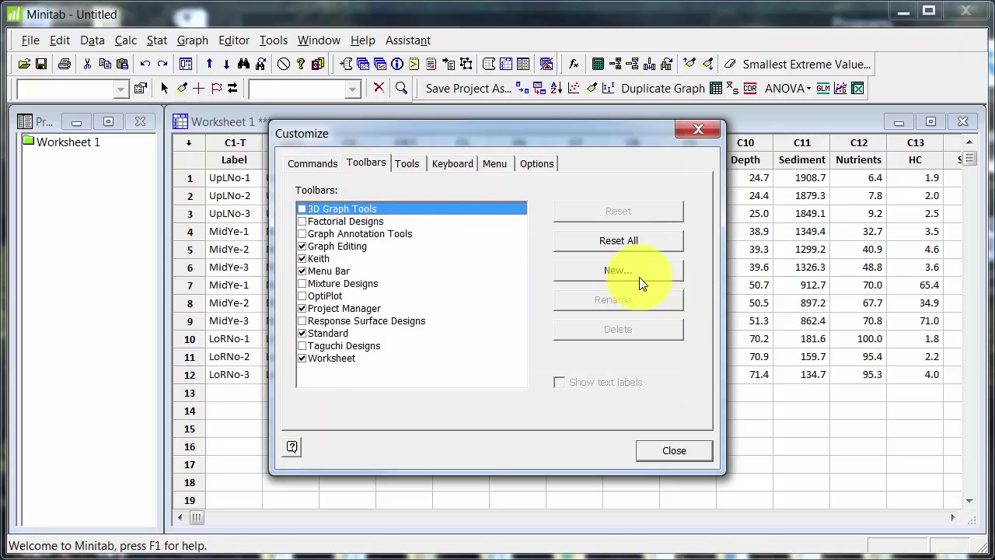
left_click(336, 162)
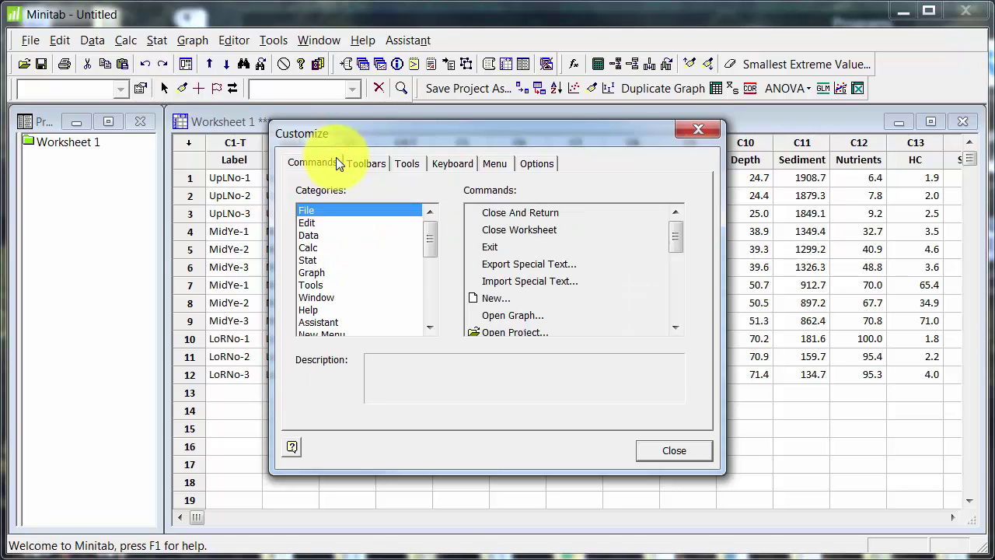
left_click(648, 454)
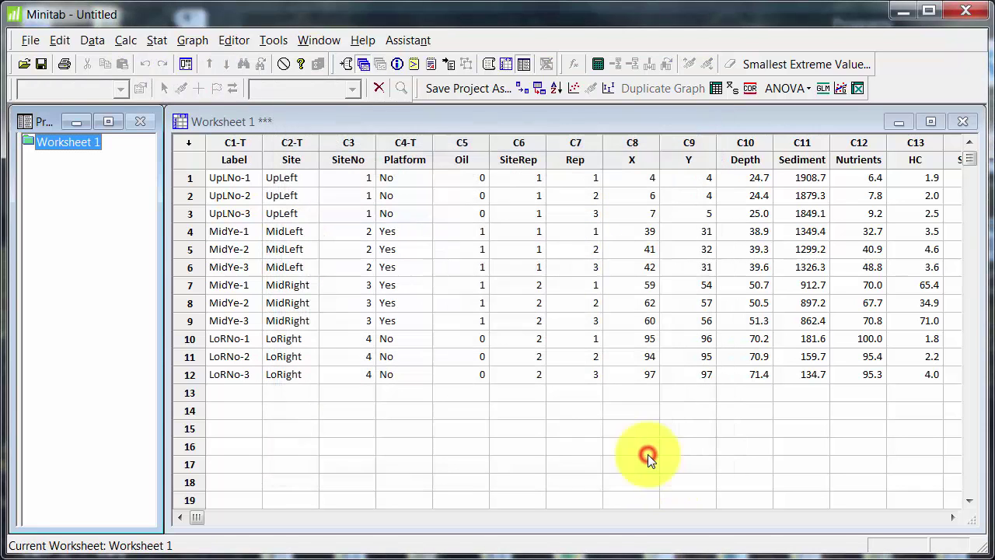
left_click(266, 45)
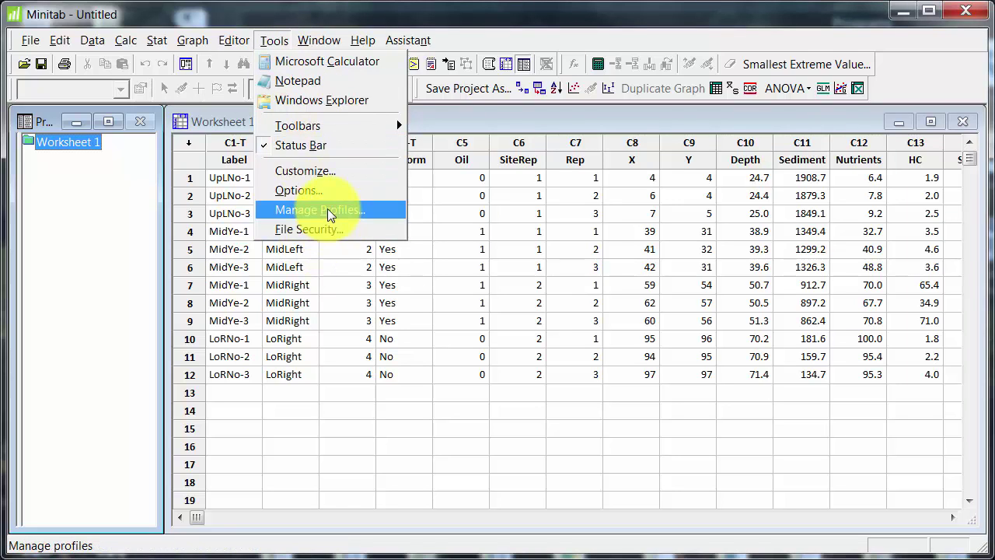
left_click(551, 255)
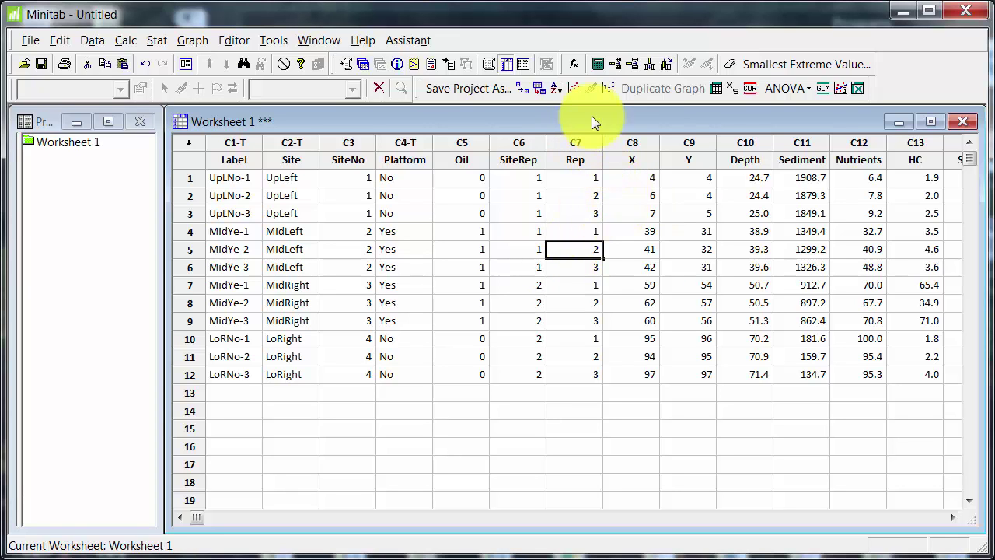
Create a With Groups scatterplot of SNum vs HC grouped by Site
left_click(576, 89)
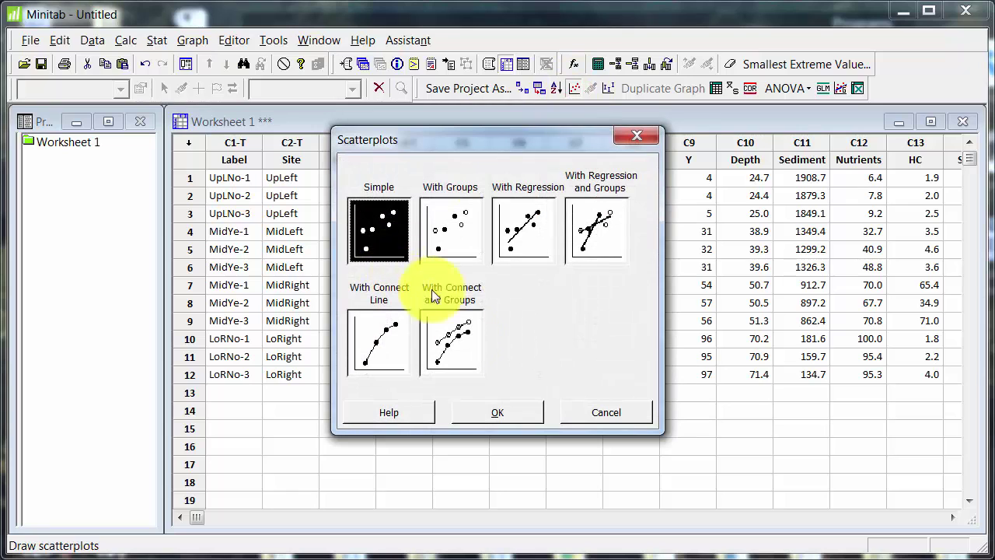
left_click(447, 233)
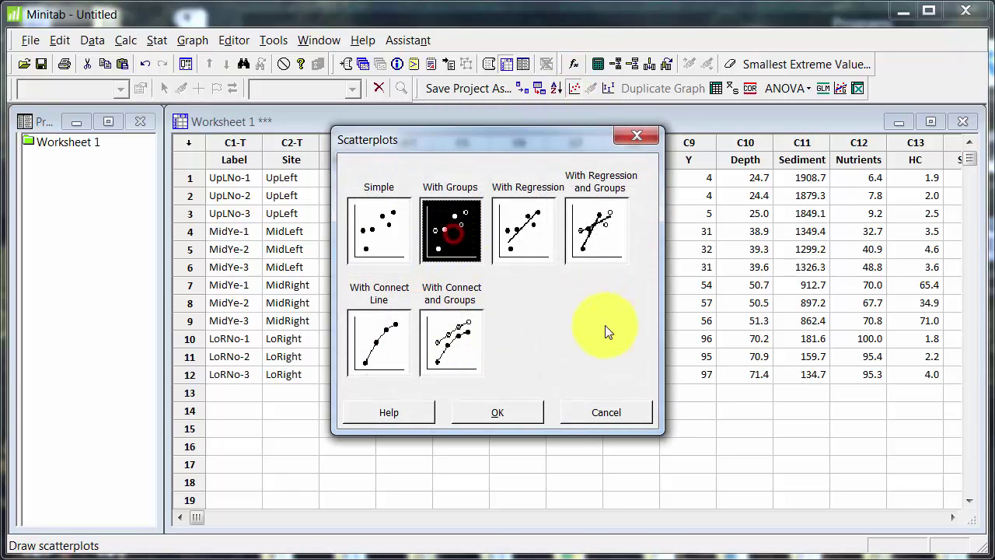
left_click(498, 413)
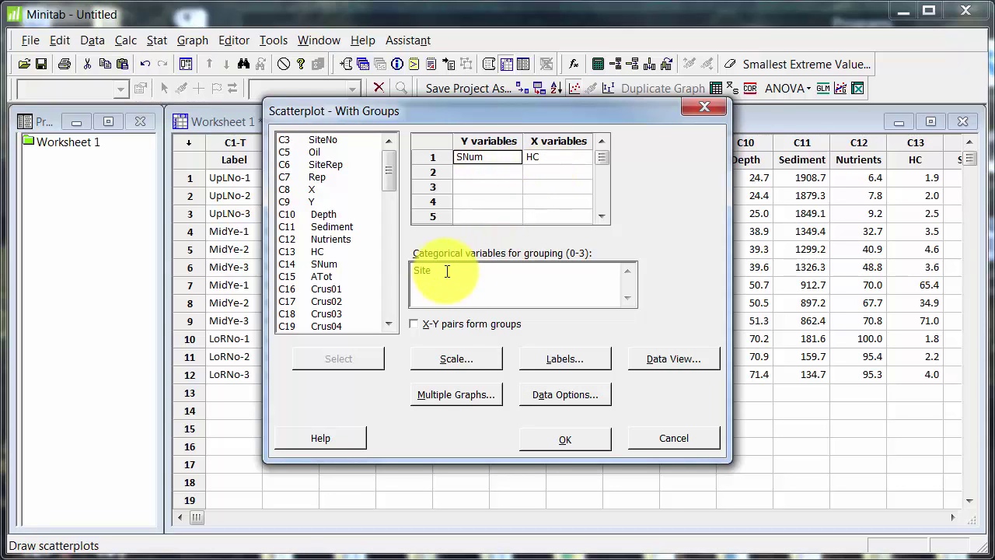
left_click(559, 440)
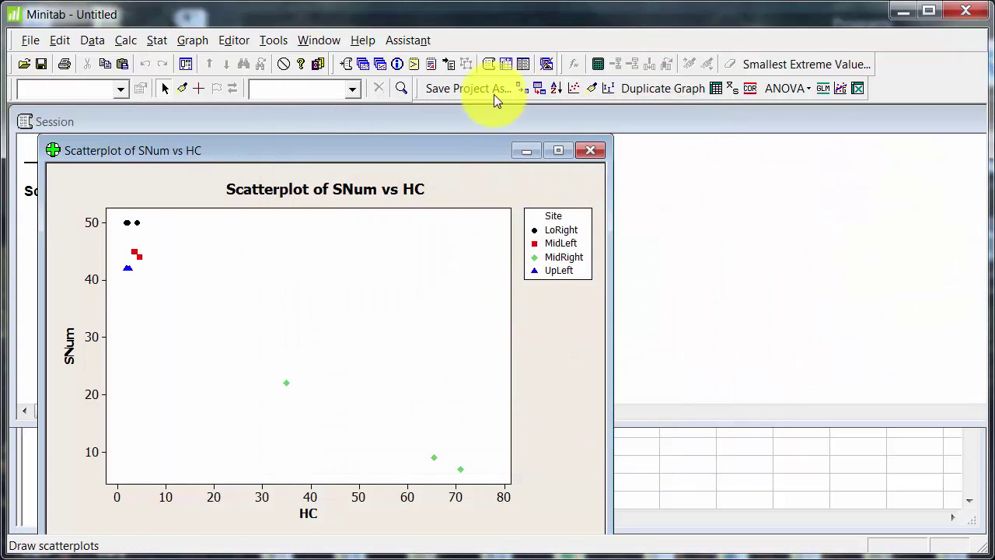
Show the graphs folder, then swap MyProfile out and make KeithsBW the active profile
left_click(380, 63)
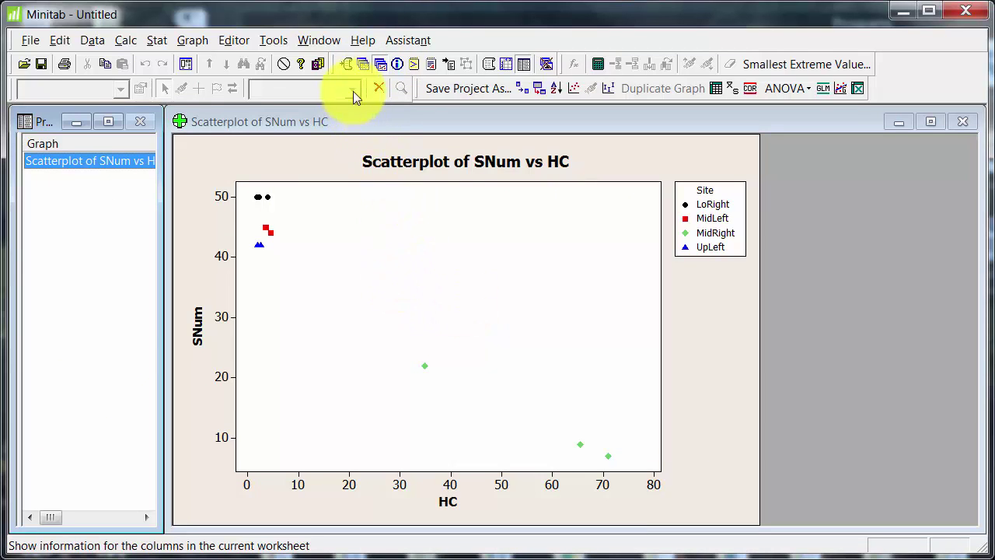
left_click(272, 40)
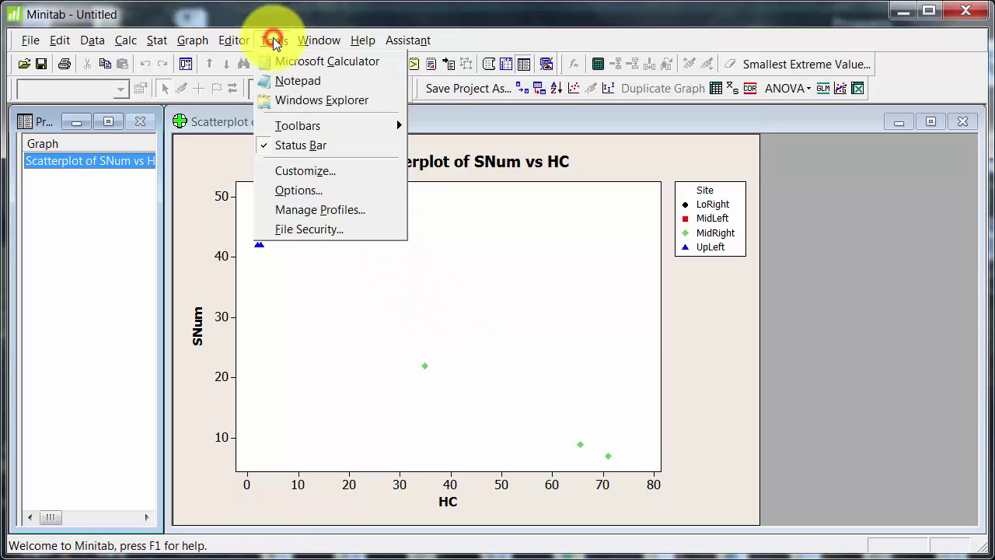
left_click(314, 209)
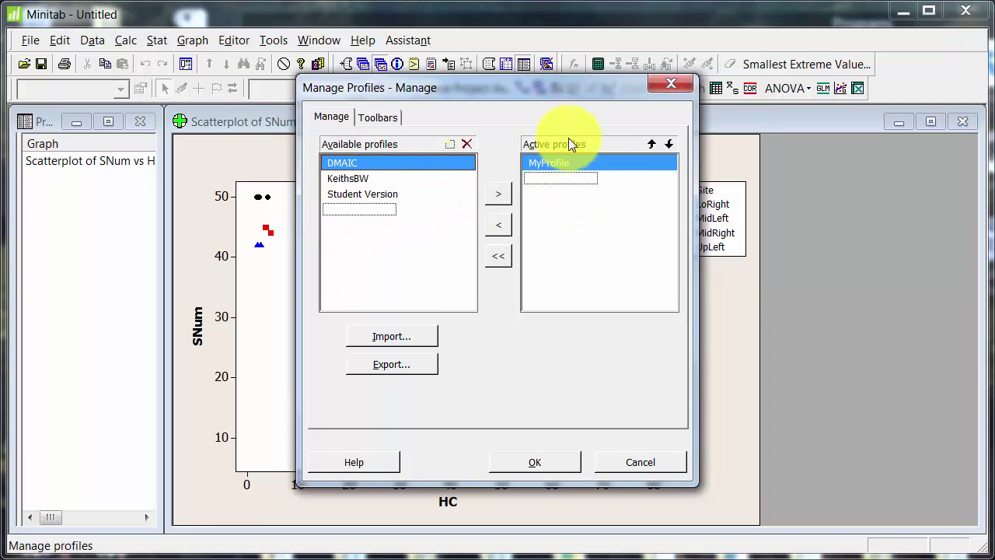
left_click(558, 165)
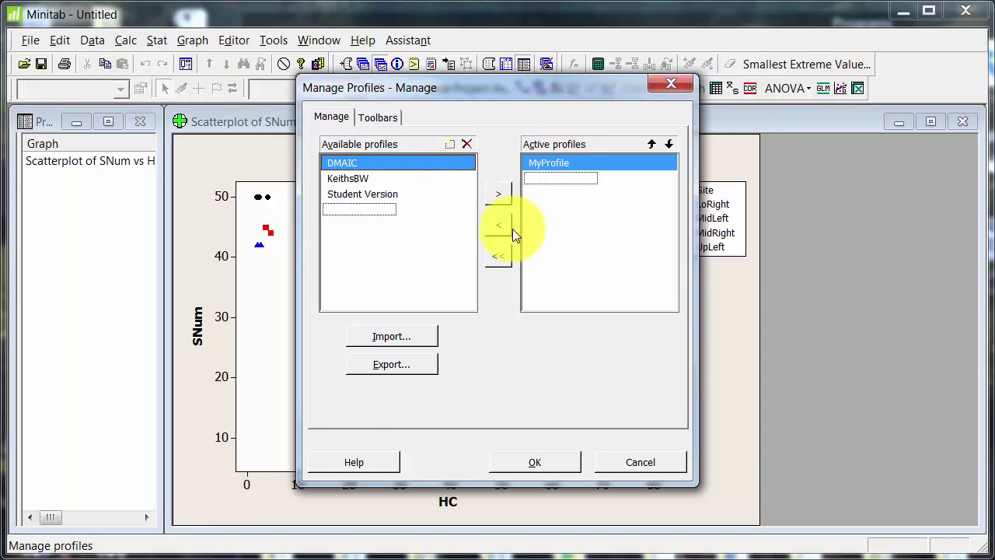
left_click(508, 225)
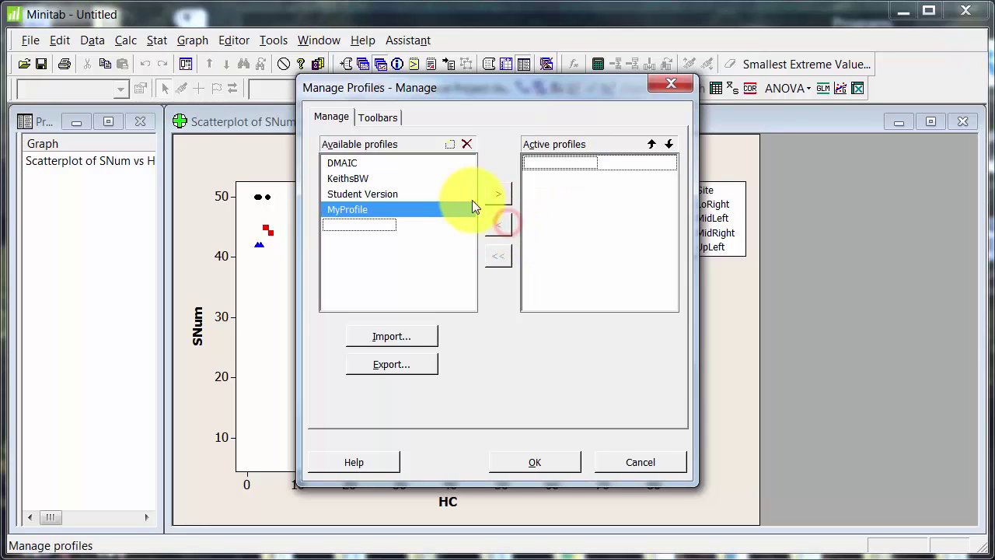
left_click(425, 176)
left_click(498, 192)
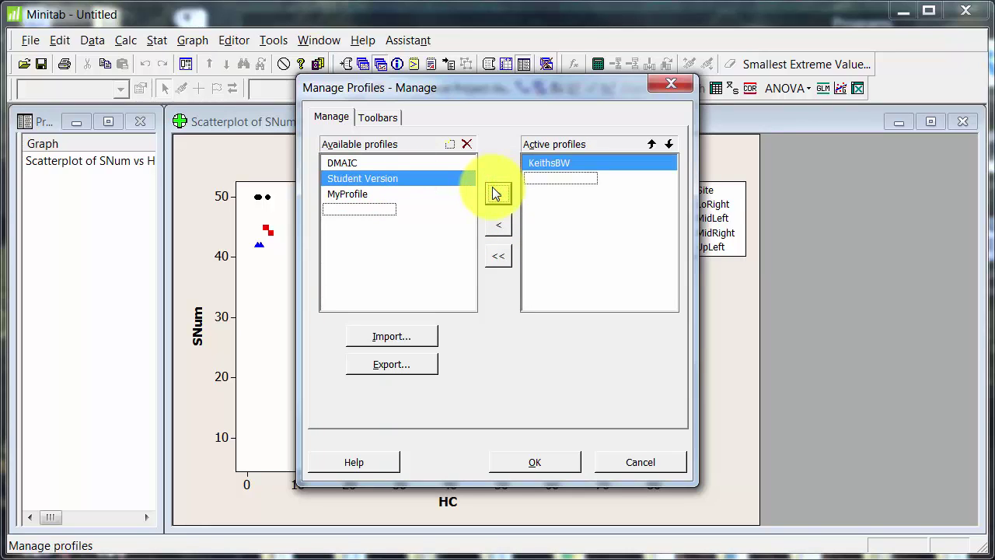
left_click(519, 460)
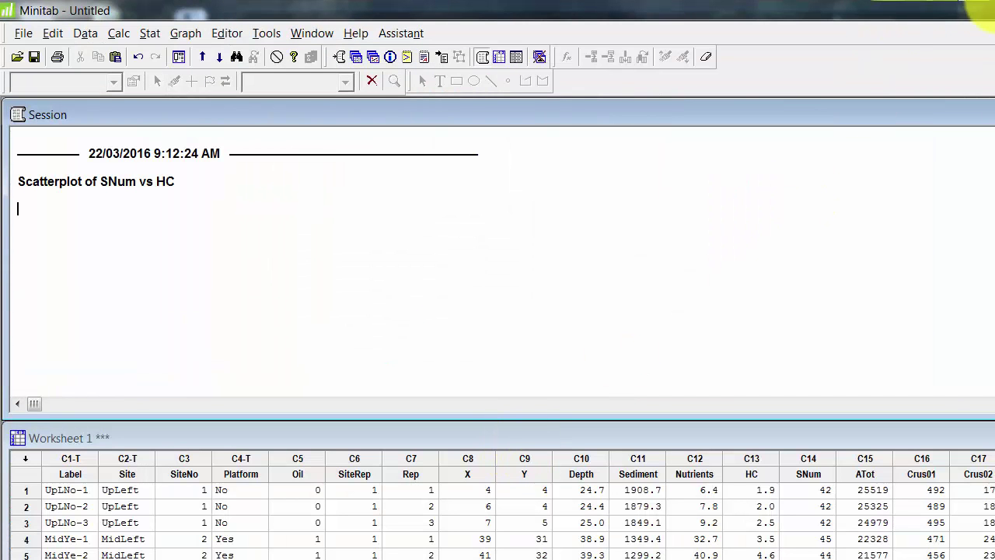
Resize the window to 16:9 (1280) and show Worksheet 1 beside the Project Manager
right_click(830, 9)
mouse_move(851, 122)
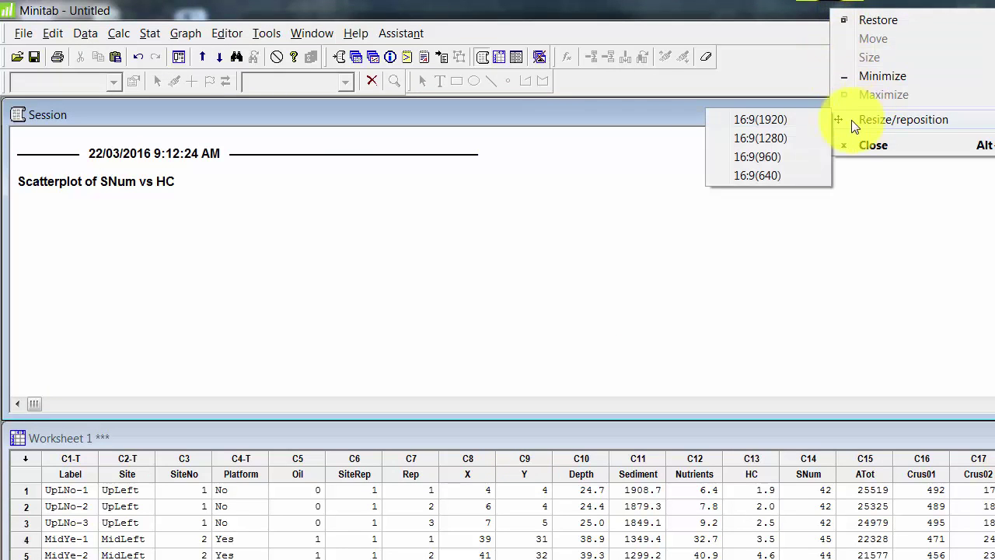
left_click(808, 134)
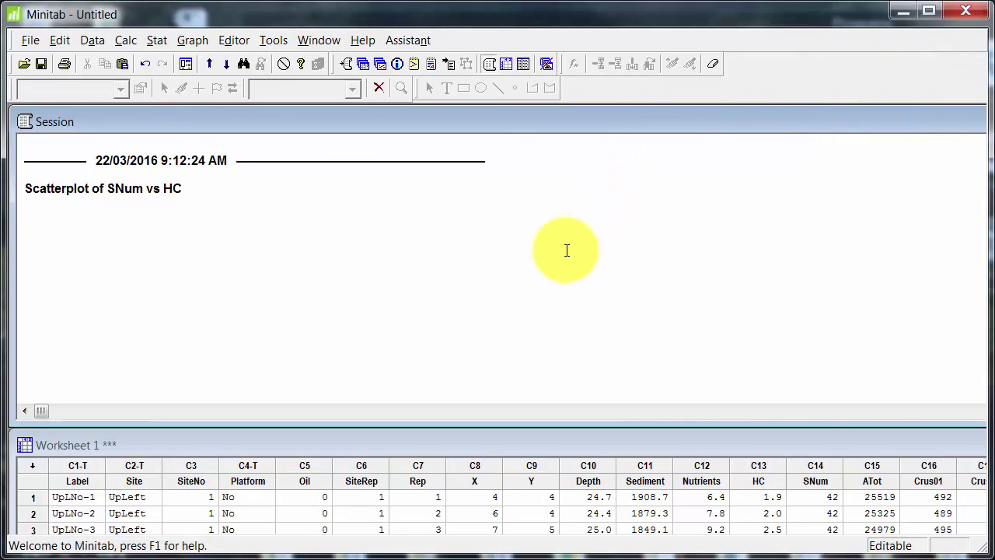
left_click(381, 71)
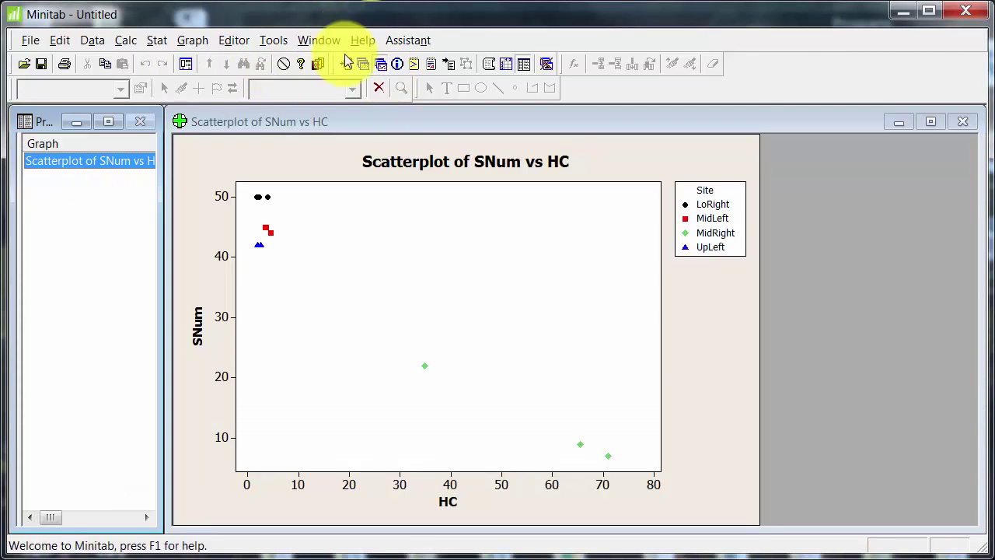
left_click(369, 65)
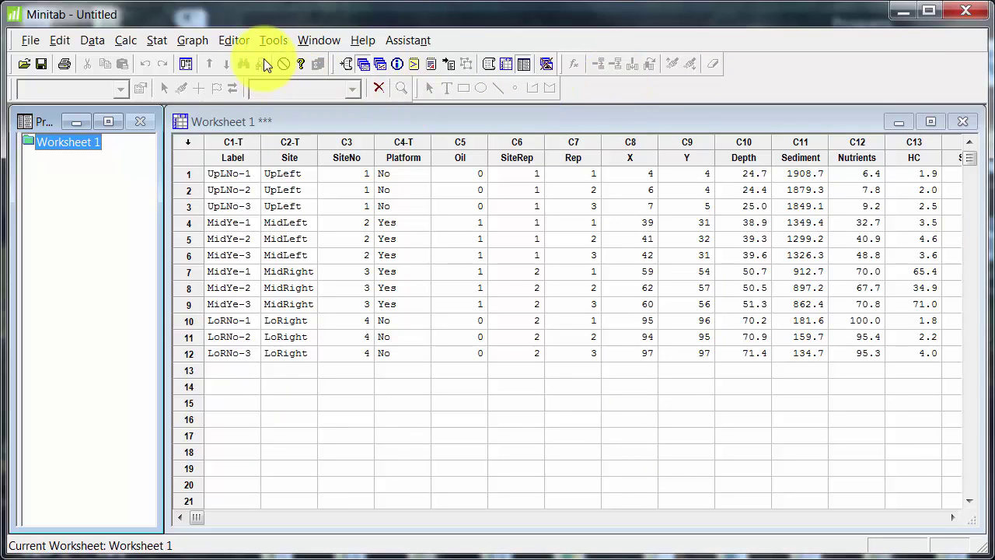
Create a second, black-and-white SNum vs HC scatterplot grouped by Site, and show the graphs folder
left_click(193, 42)
left_click(204, 61)
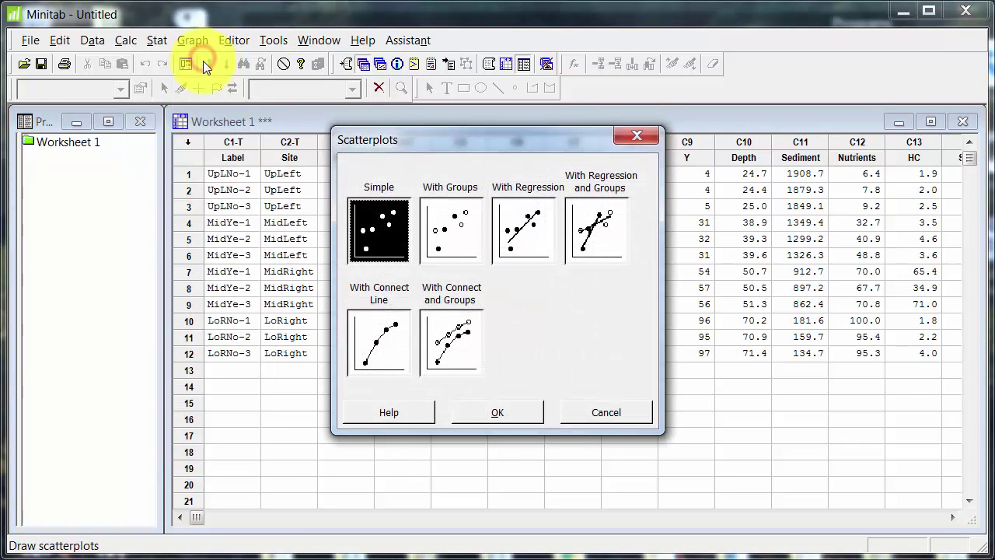
left_click(467, 227)
left_click(517, 412)
left_click(572, 439)
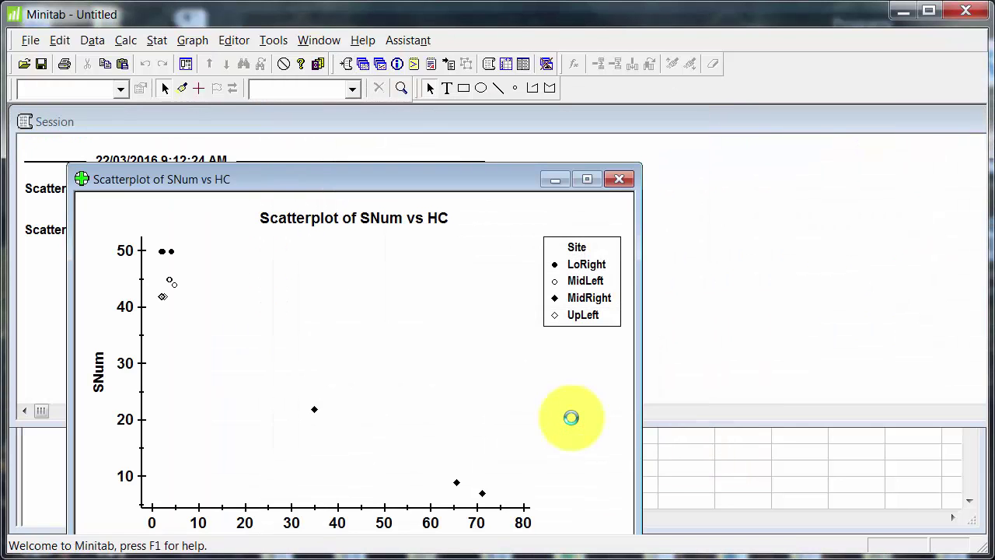
left_click(382, 68)
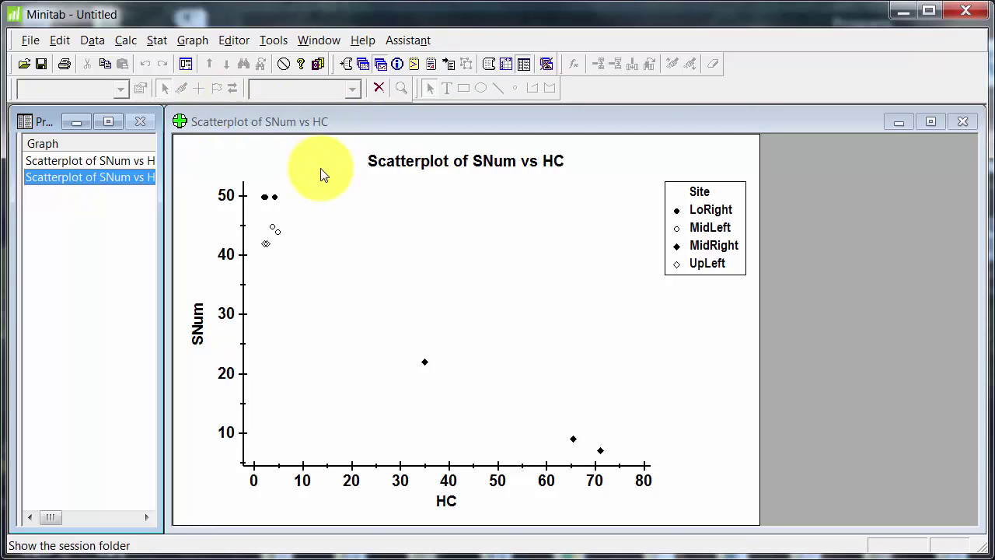
left_click(283, 40)
Make MyProfile the active profile again in place of KeithsBW
left_click(301, 209)
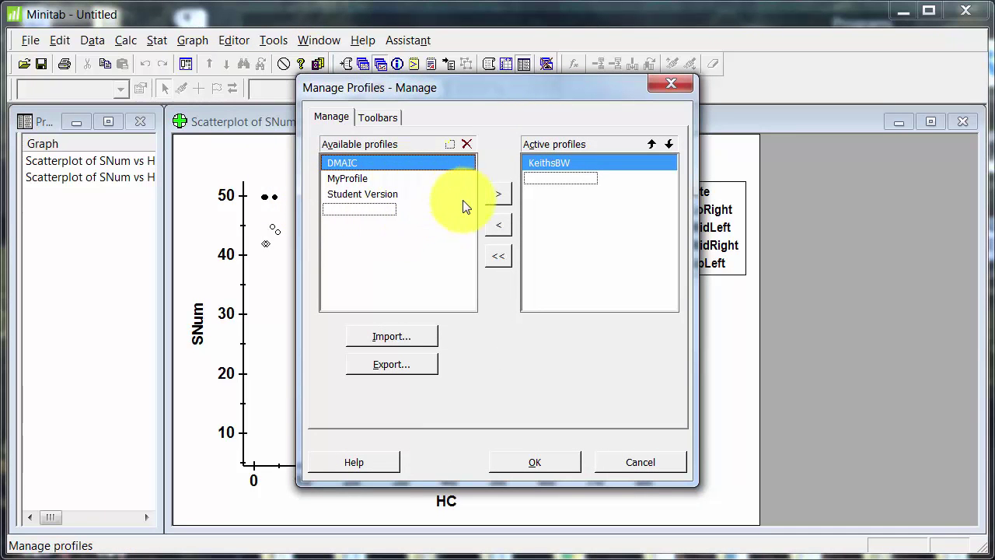
left_click(505, 221)
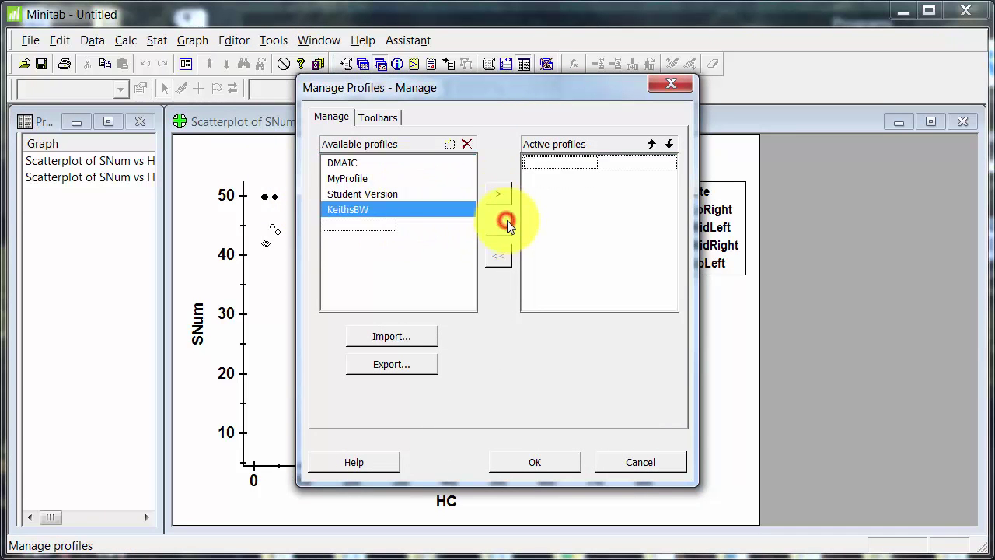
left_click(421, 192)
left_click(413, 180)
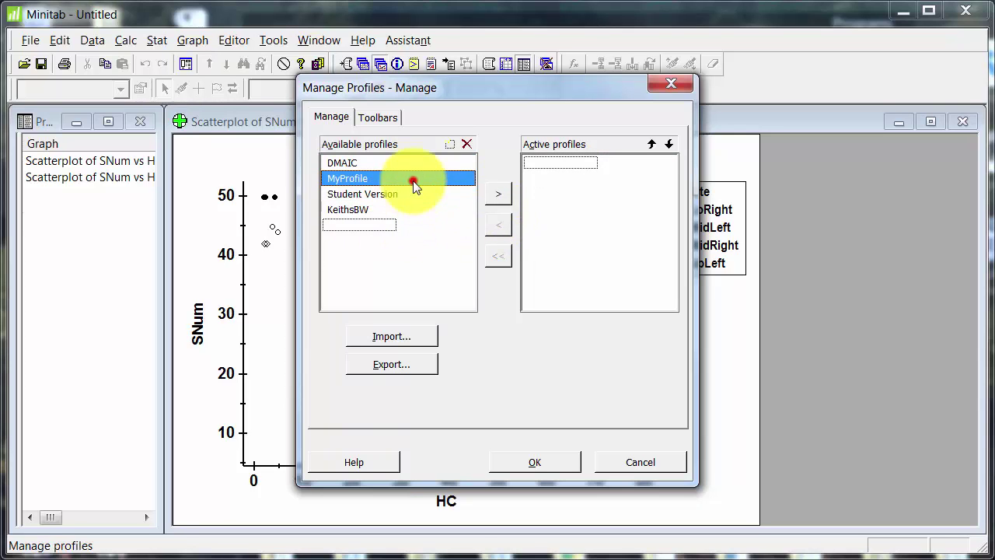
left_click(498, 194)
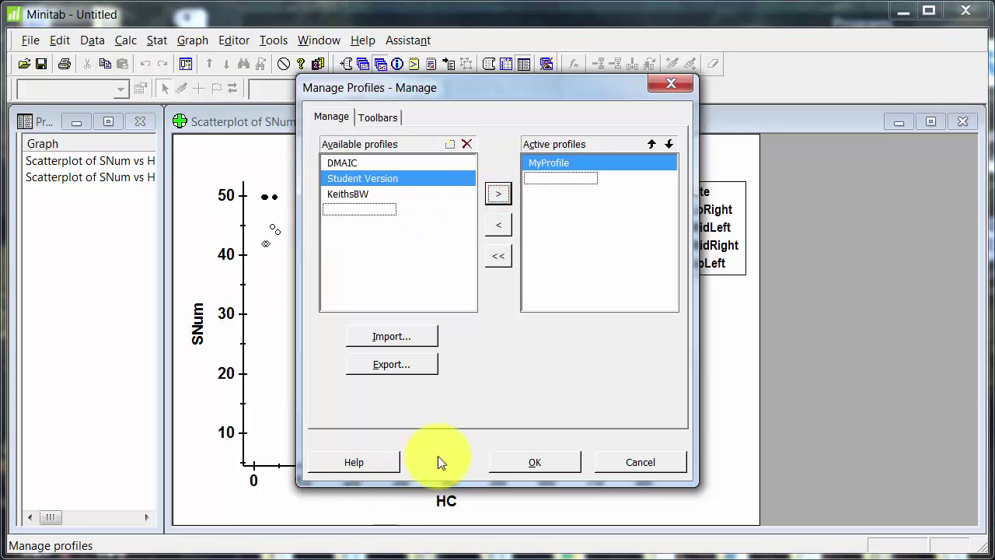
left_click(538, 456)
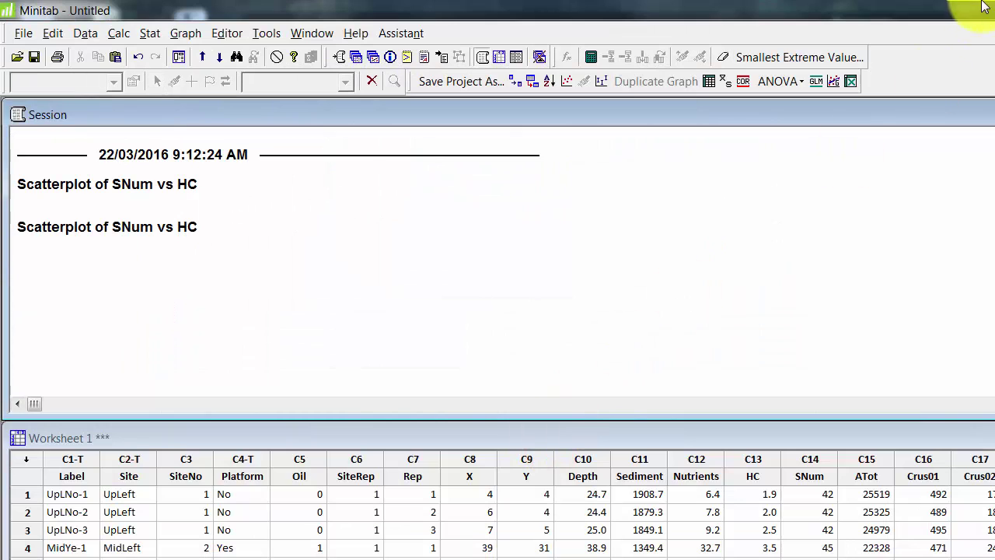
Resize the Minitab window to 16:9 at 1280 wide
right_click(913, 5)
mouse_move(935, 106)
left_click(852, 131)
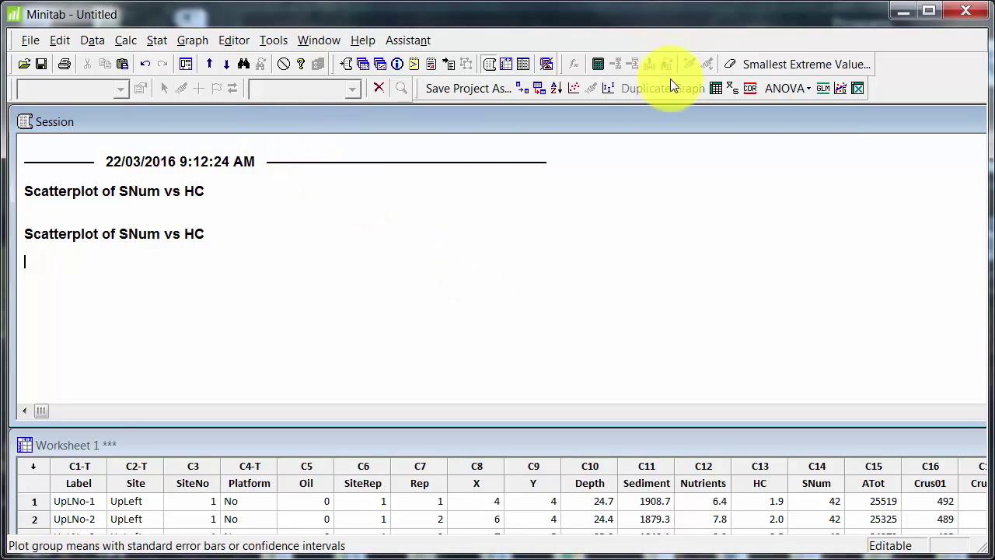
Open Tools > Options at the General page and move the dialog up and left
left_click(272, 43)
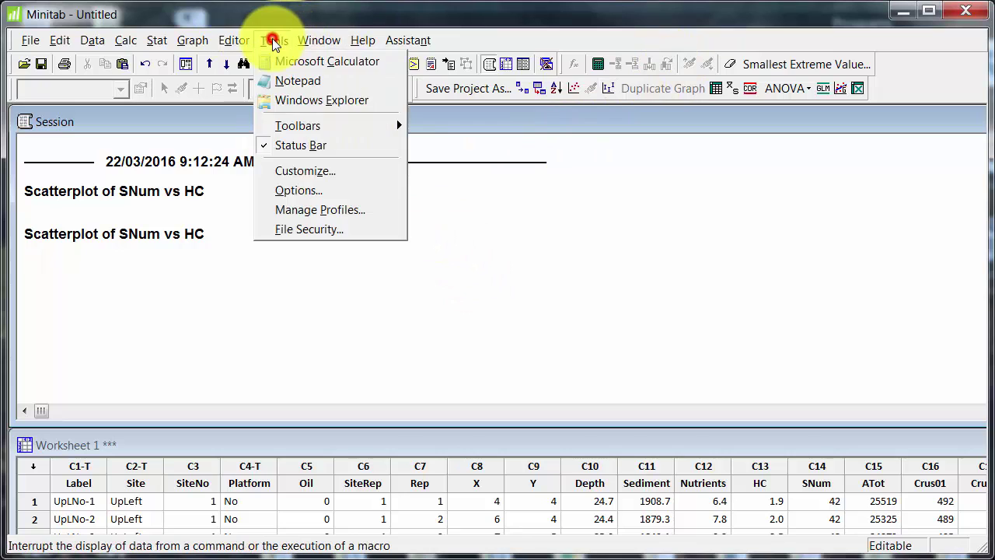
left_click(283, 196)
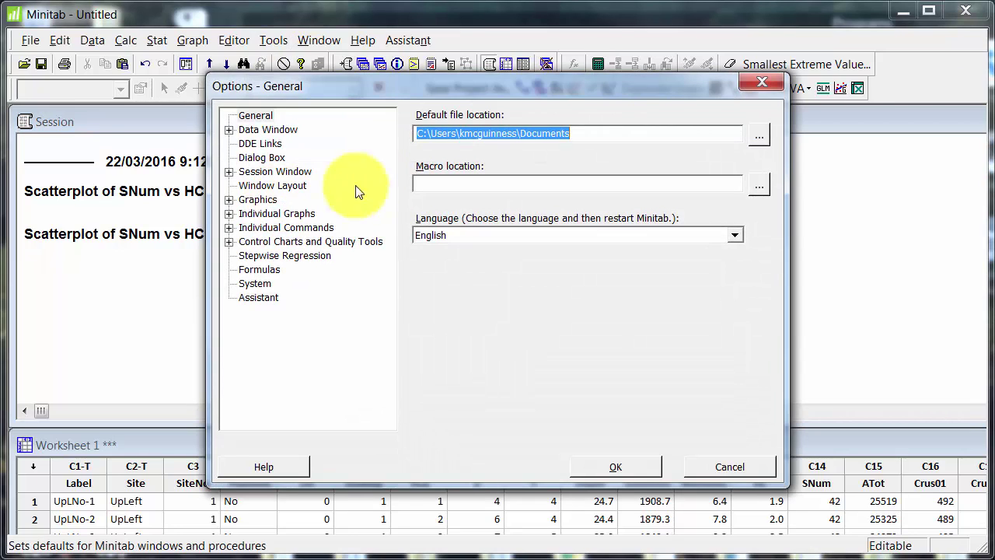
left_click_drag(436, 88, 393, 30)
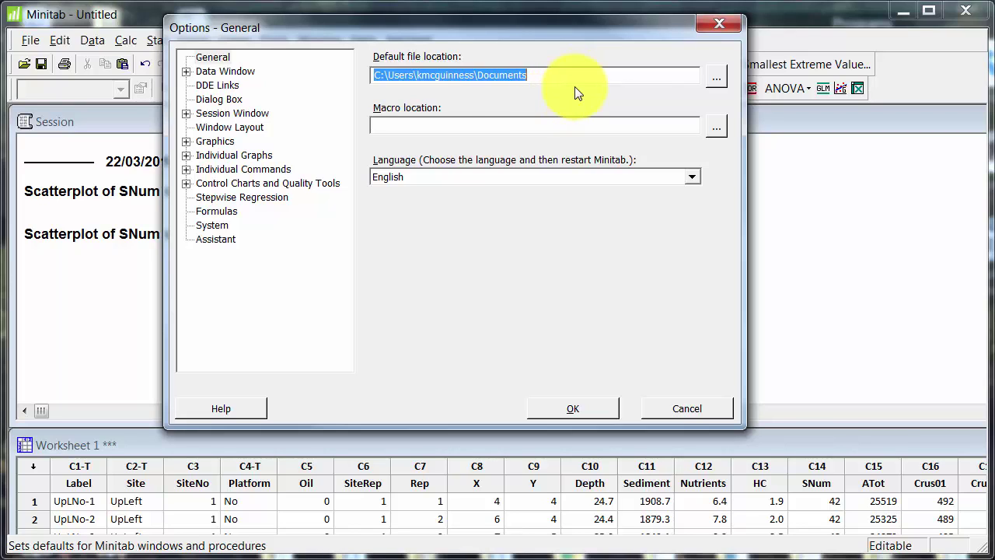
Review the Data Window General, Data Font and Label Font pages, then the Dialog Box page
left_click(186, 72)
left_click(218, 84)
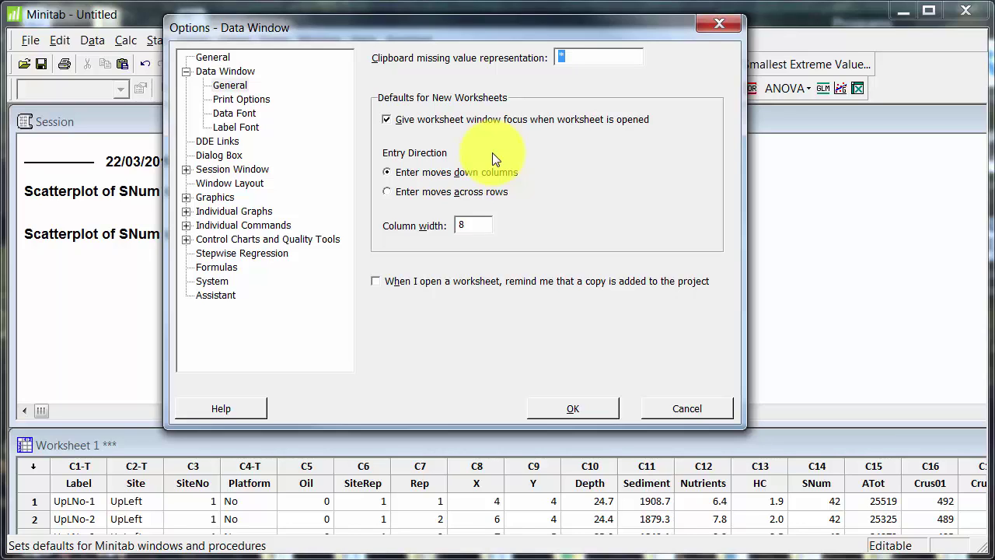
left_click(252, 113)
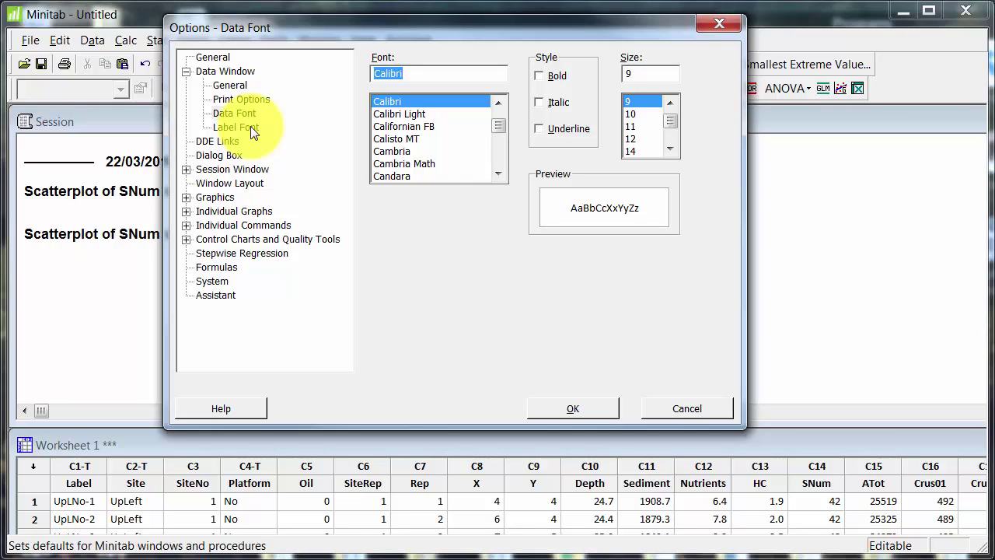
left_click(250, 126)
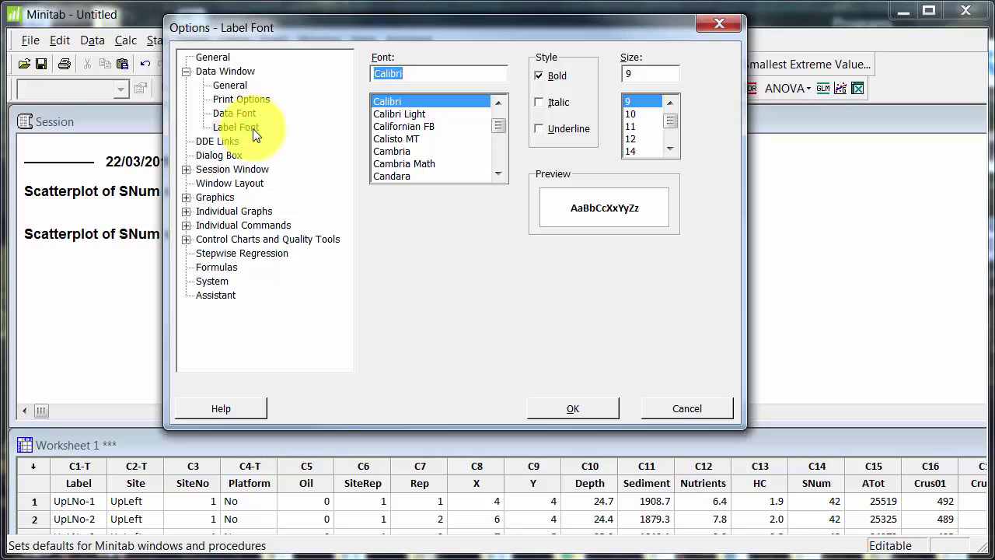
left_click(214, 155)
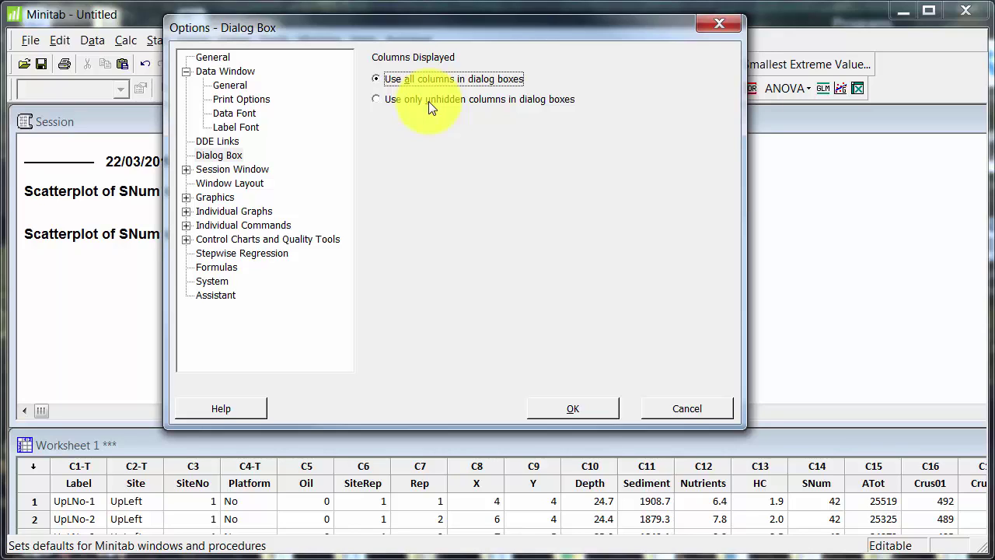
Review the Session Window pages (Submitting Commands, Output, I/O, Title, Comment fonts) and Window Layout
left_click(185, 169)
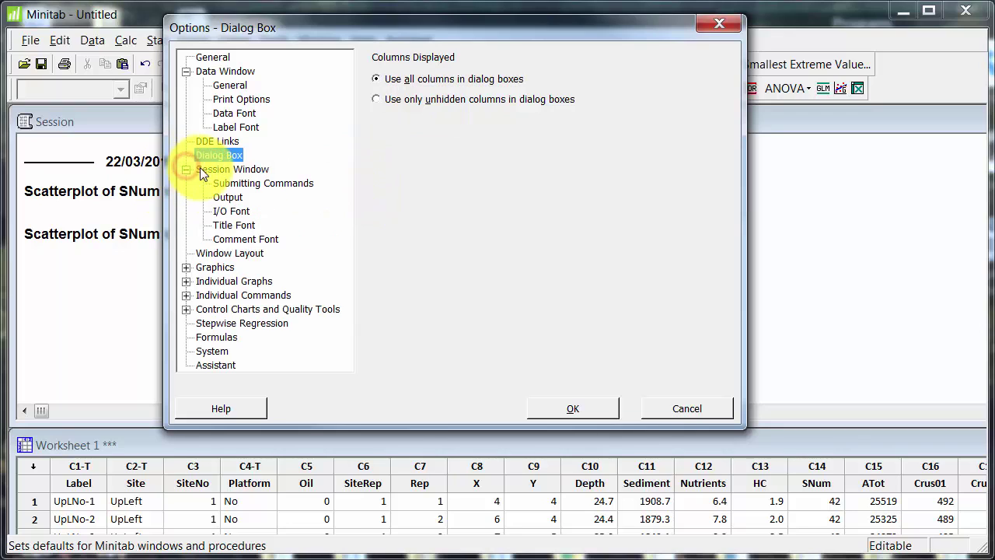
left_click(215, 185)
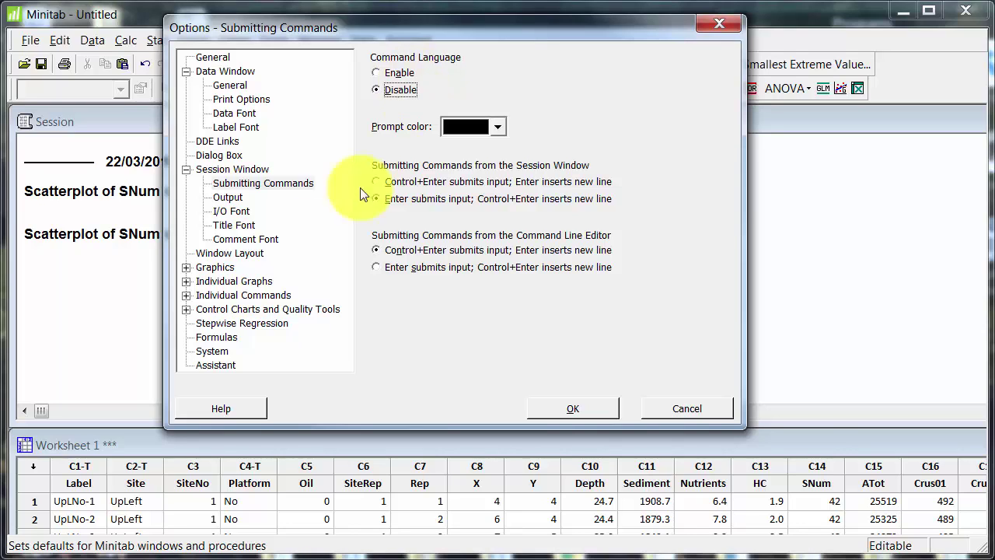
left_click(232, 200)
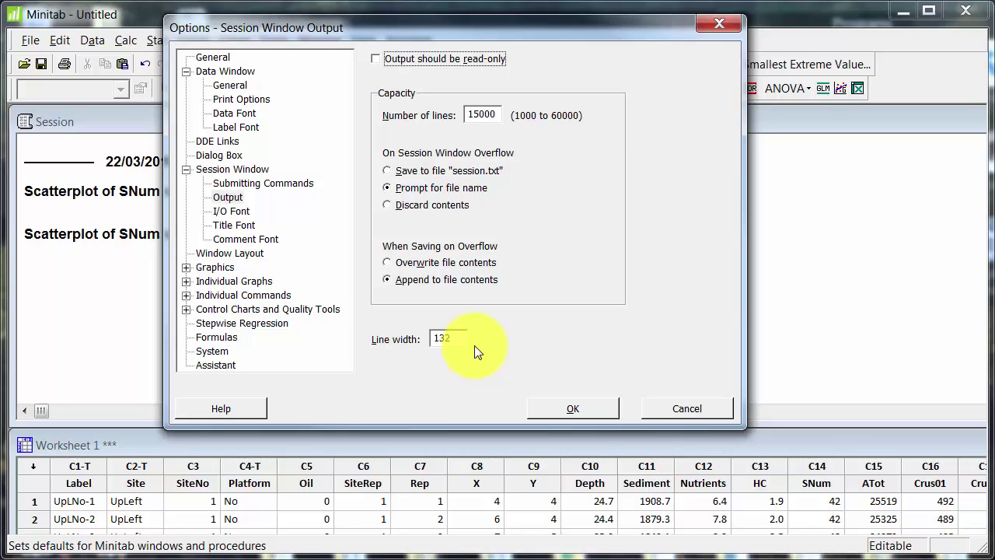
left_click(223, 211)
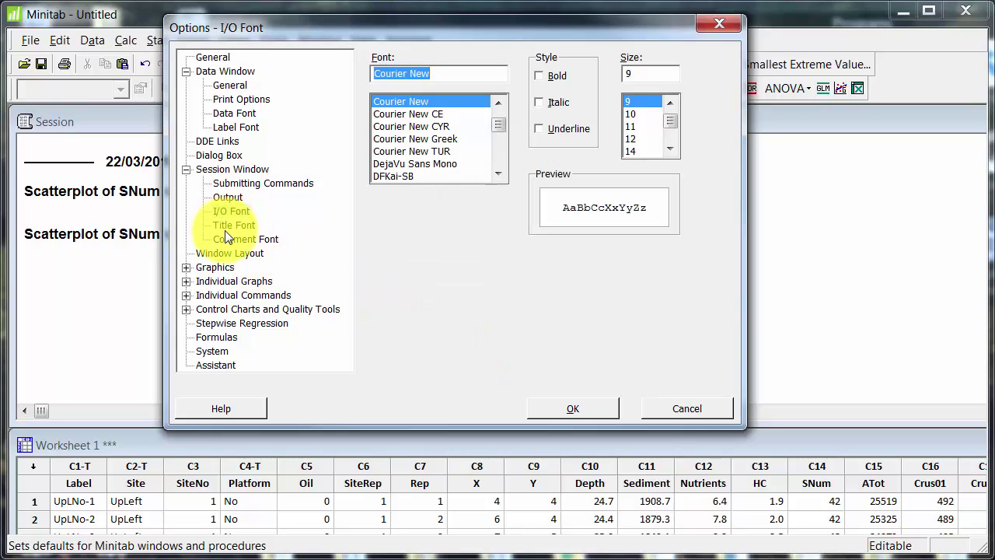
left_click(226, 227)
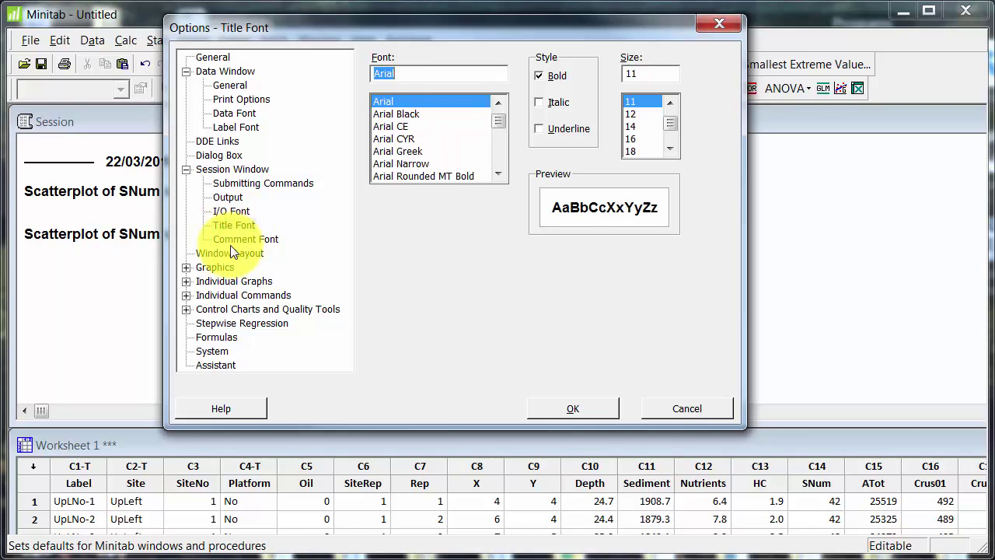
left_click(231, 244)
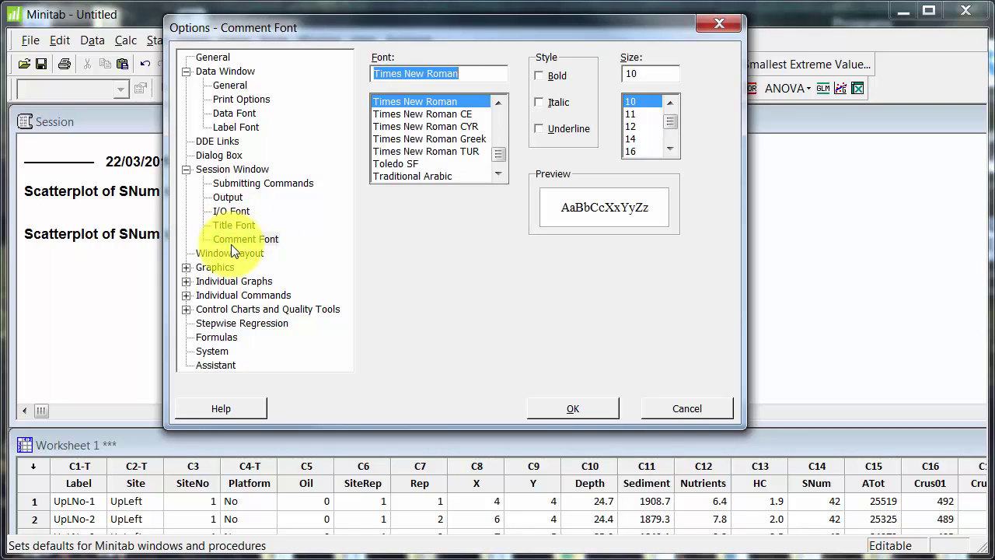
left_click(237, 255)
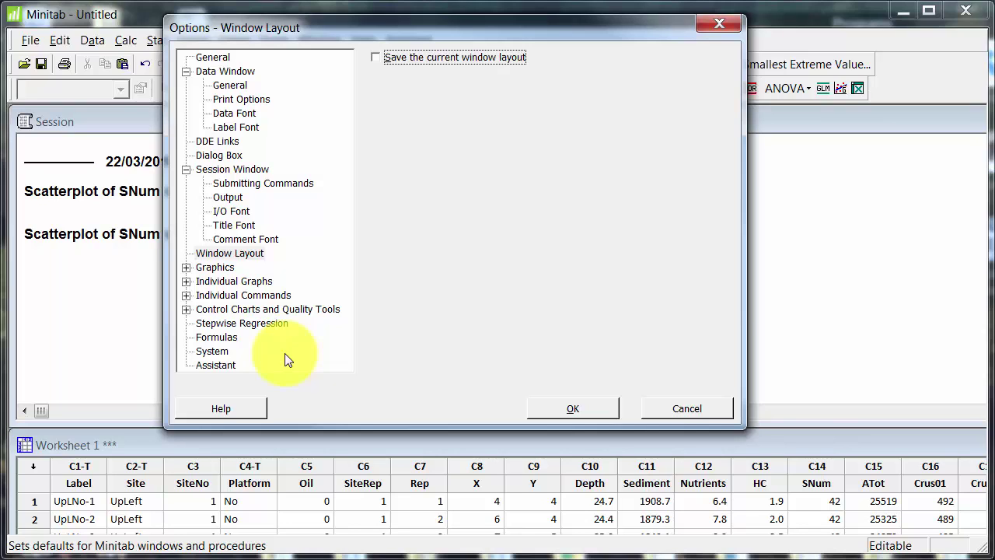
Review the Assistant, System, Formulas and Stepwise Regression pages, then go to Graphics
left_click(213, 364)
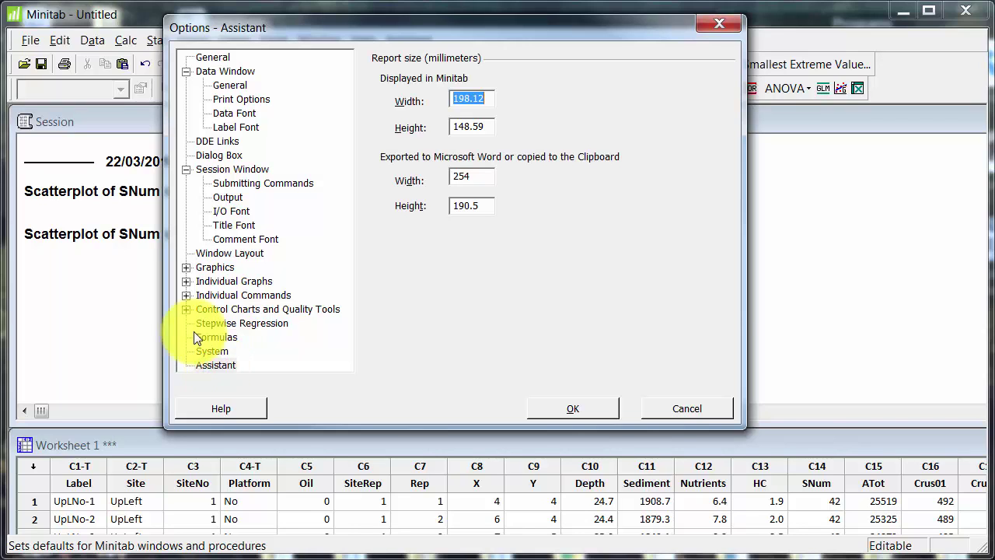
left_click(206, 354)
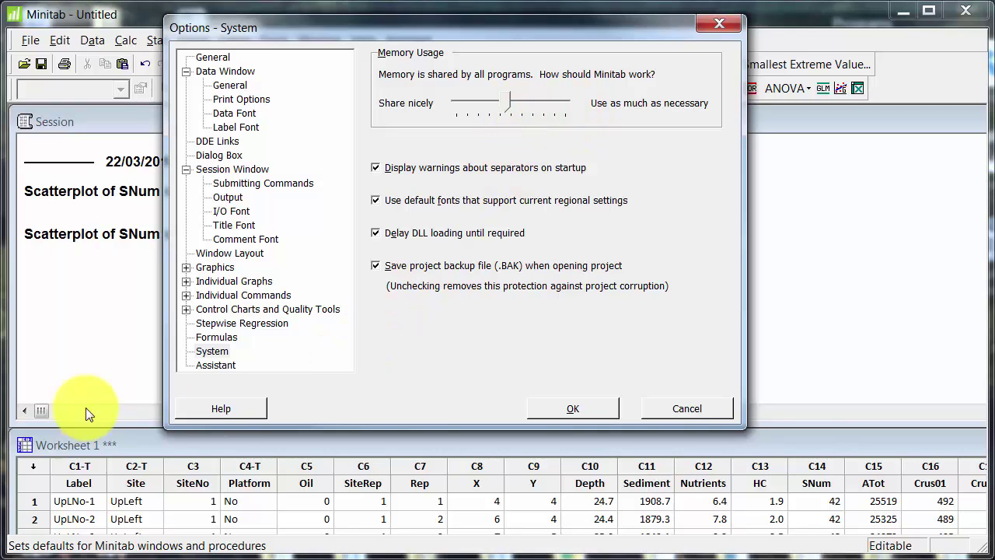
left_click(227, 334)
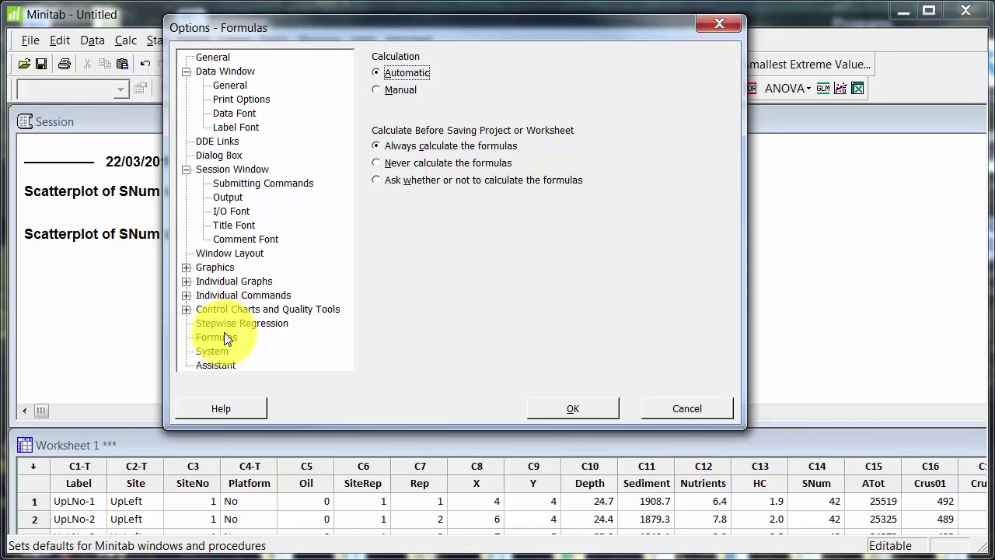
left_click(223, 322)
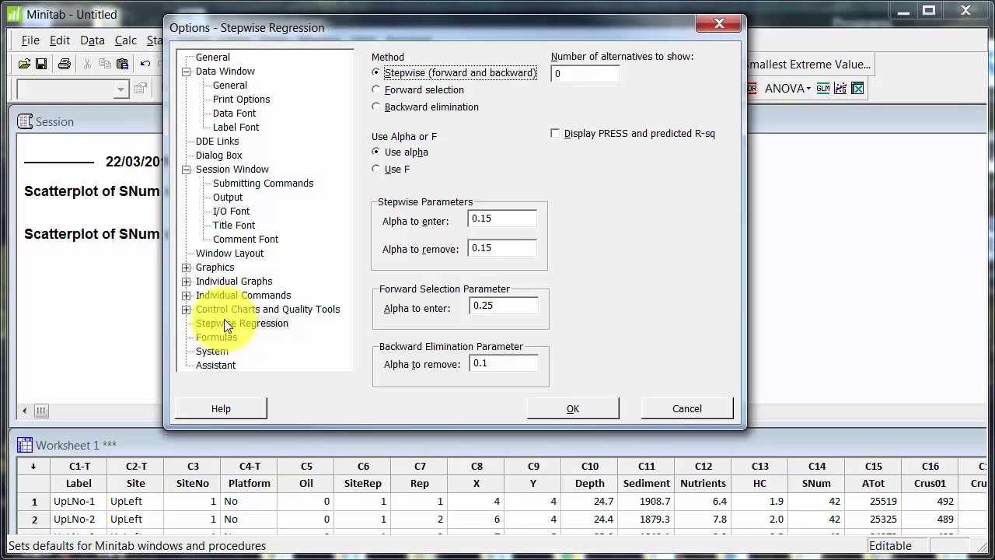
left_click(219, 269)
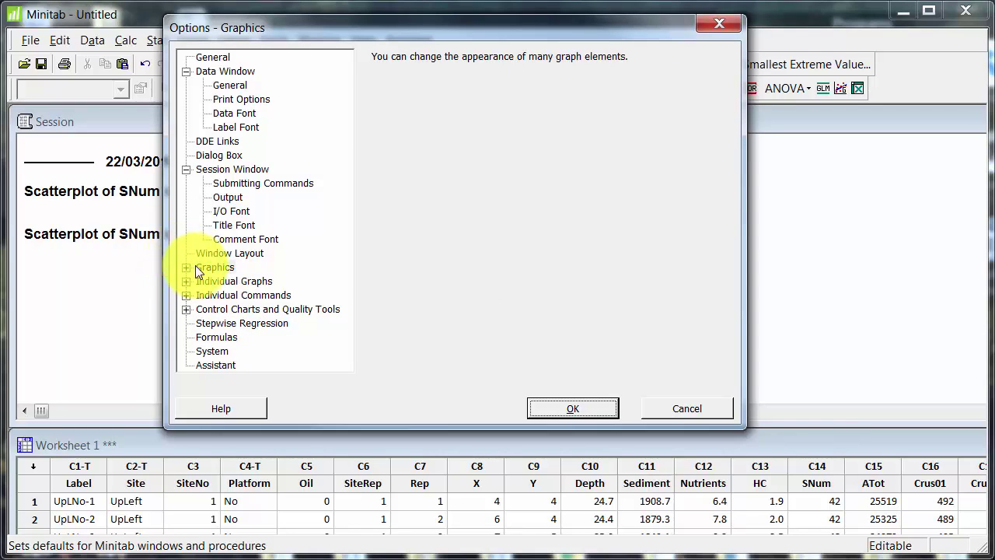
Under Graphics > Regions > Graph, set the default background colour to green
left_click(191, 267)
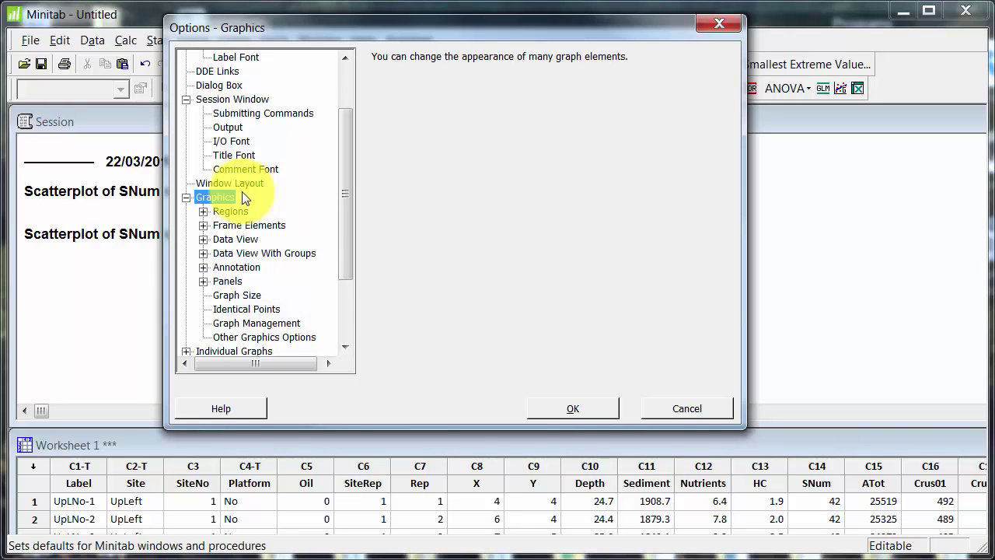
left_click(202, 211)
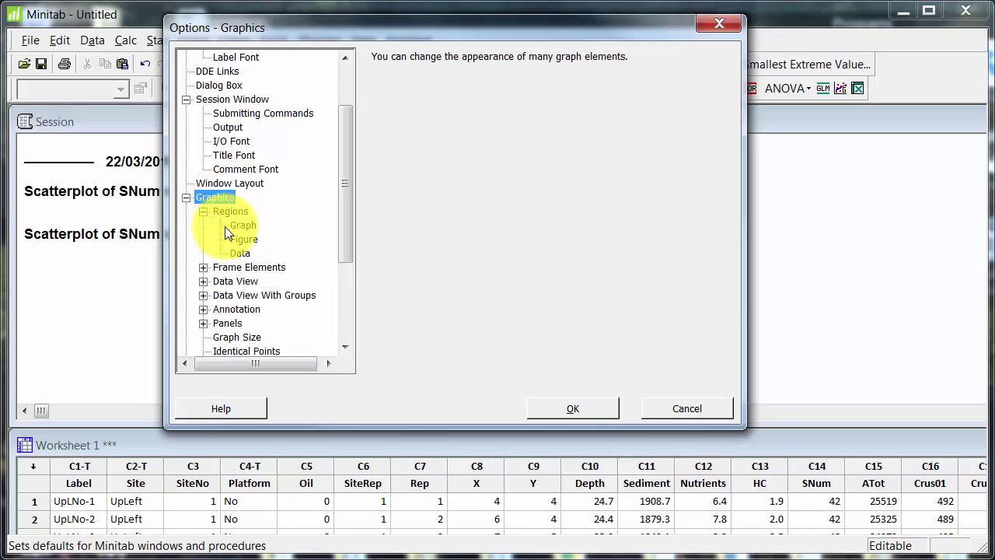
left_click(237, 225)
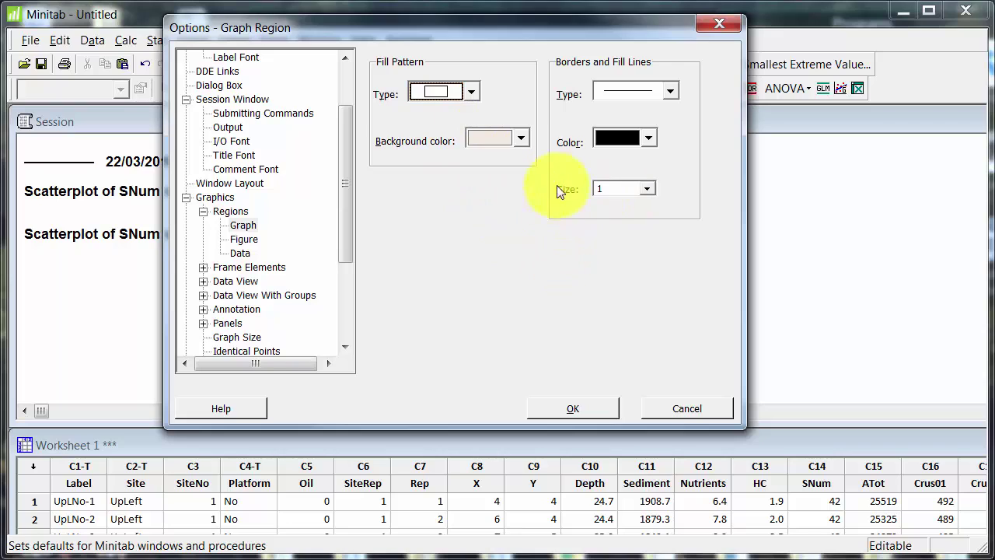
left_click(522, 138)
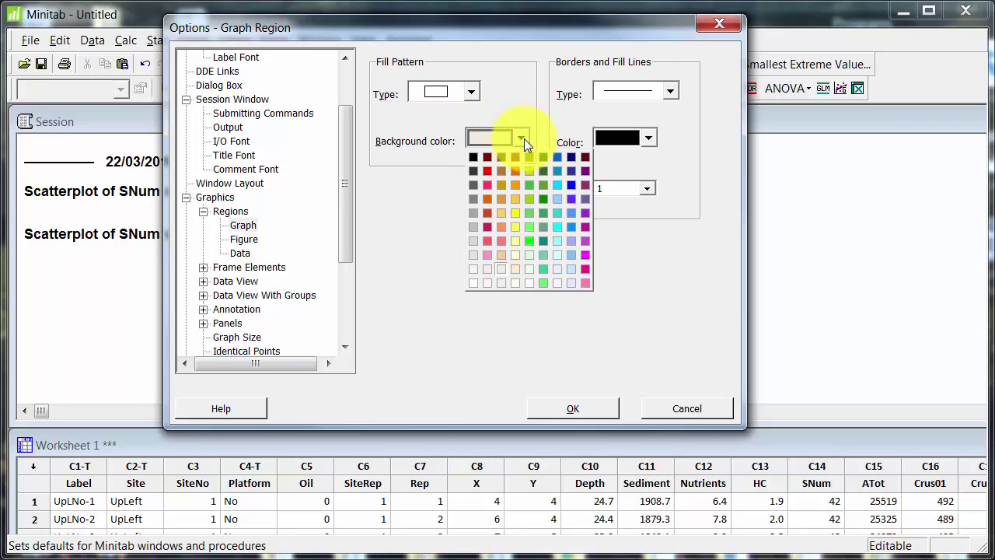
left_click(528, 185)
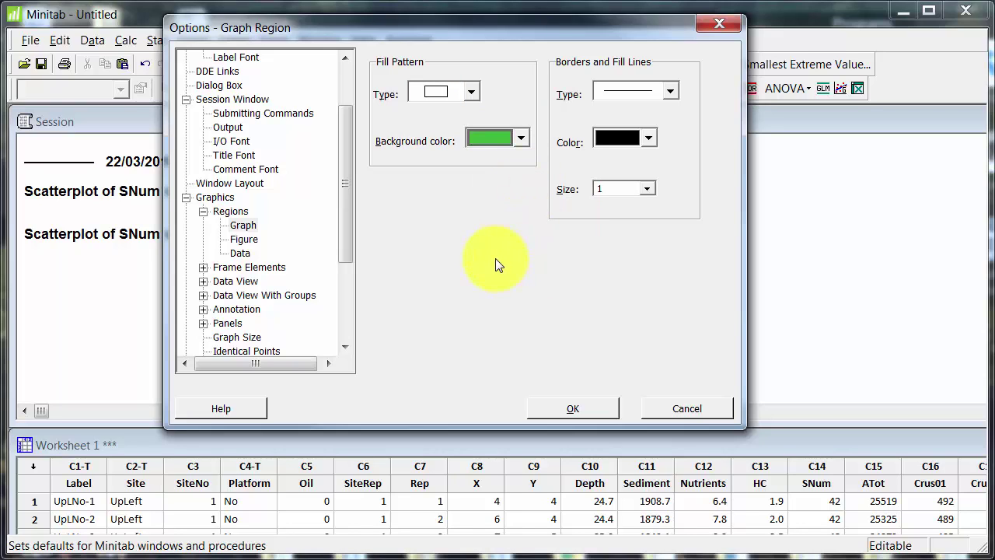
left_click(201, 268)
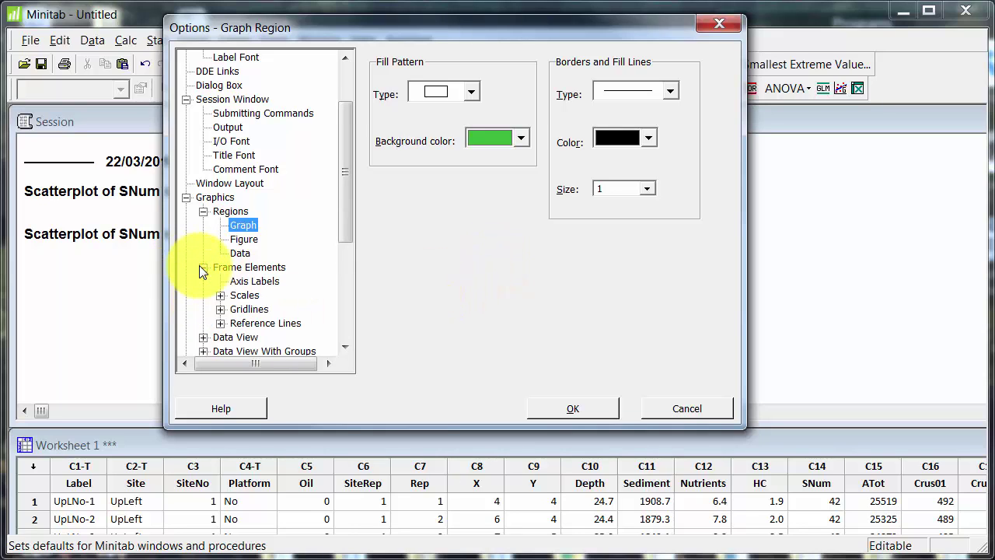
Review the Axis Labels font defaults and the Scales Attributes and Show settings
left_click(251, 284)
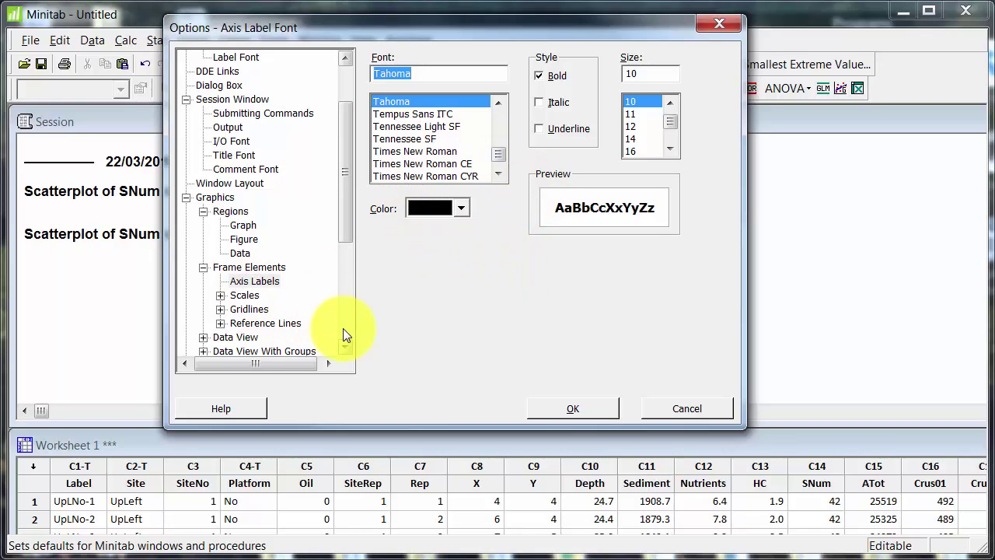
left_click_drag(338, 230, 337, 300)
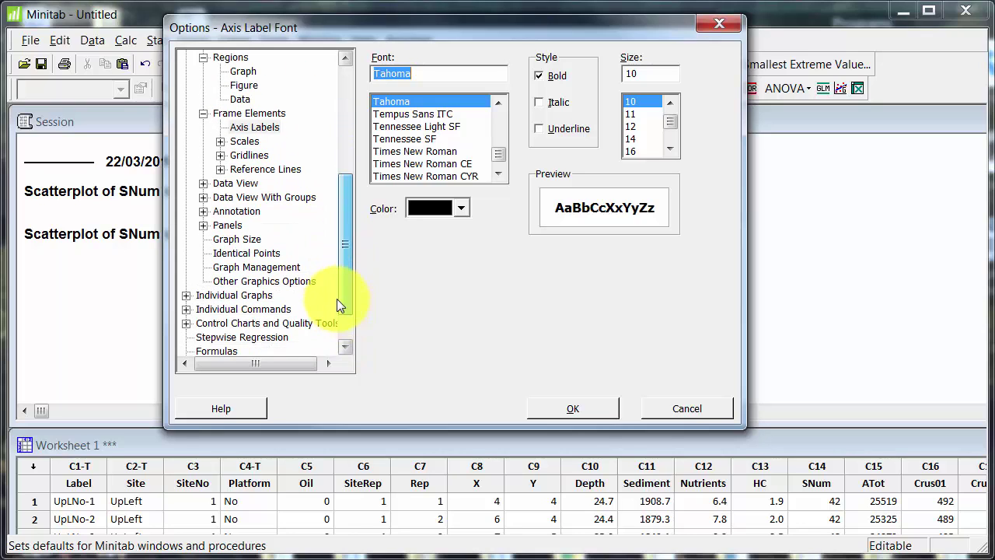
left_click(220, 141)
left_click(249, 156)
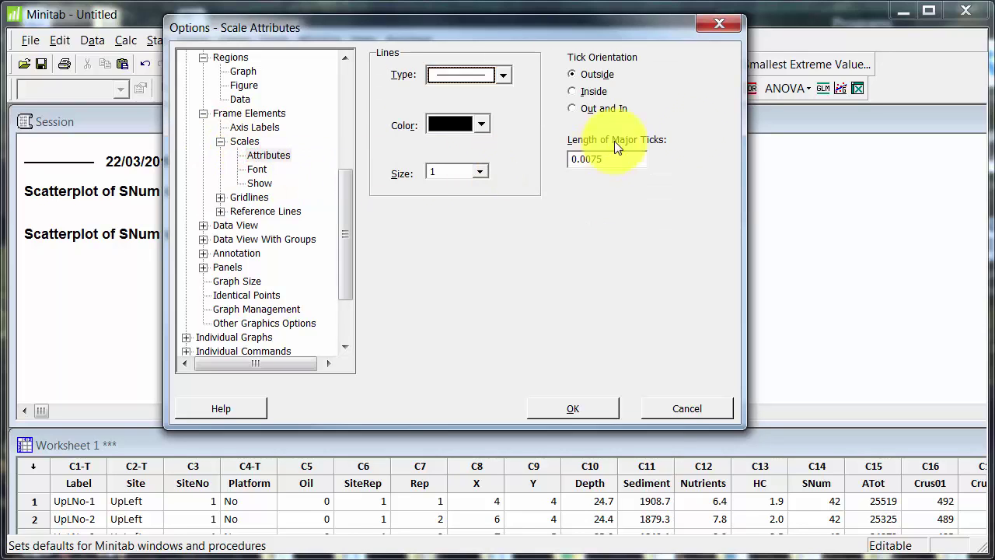
left_click(257, 187)
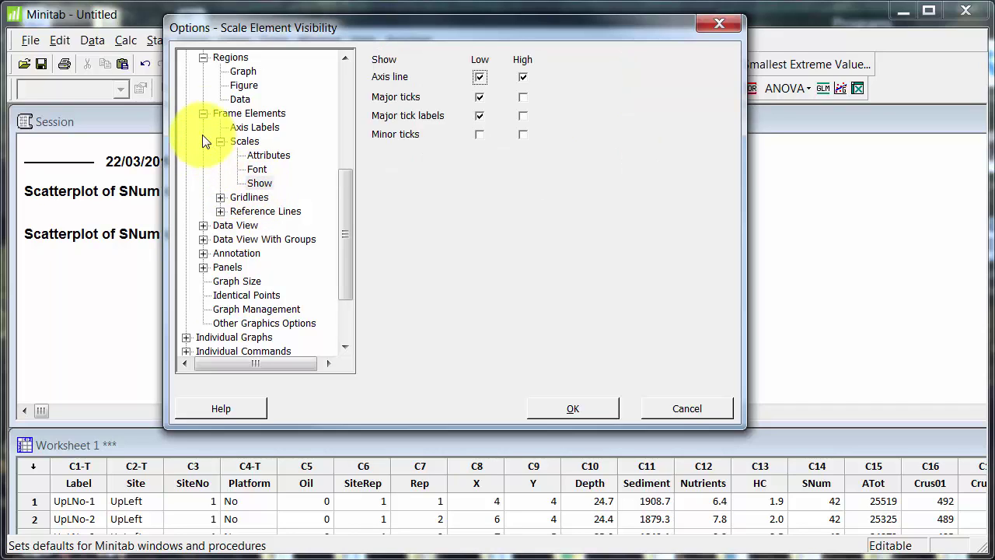
Collapse the Frame Elements, Regions, Graphics and Session Window groups in the Options tree
left_click(201, 113)
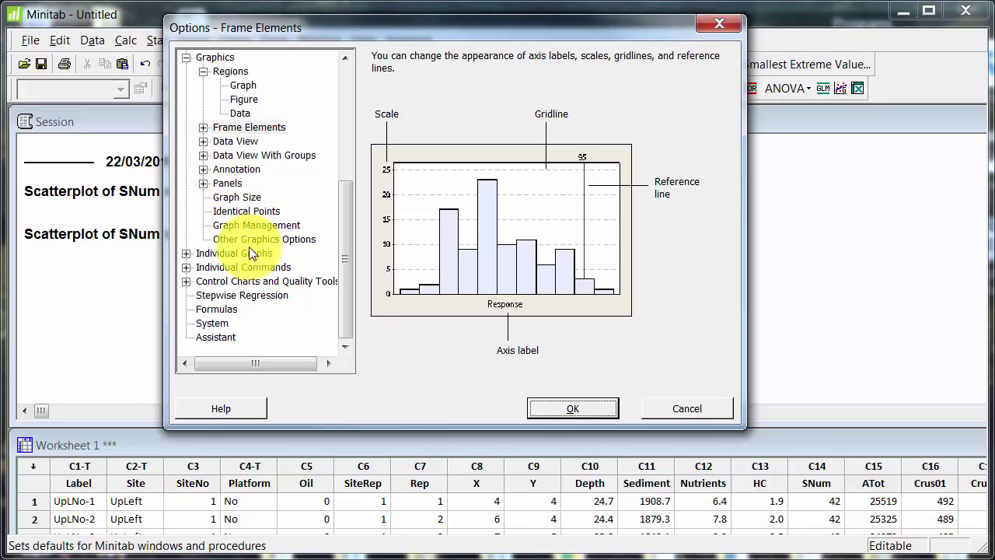
left_click(200, 72)
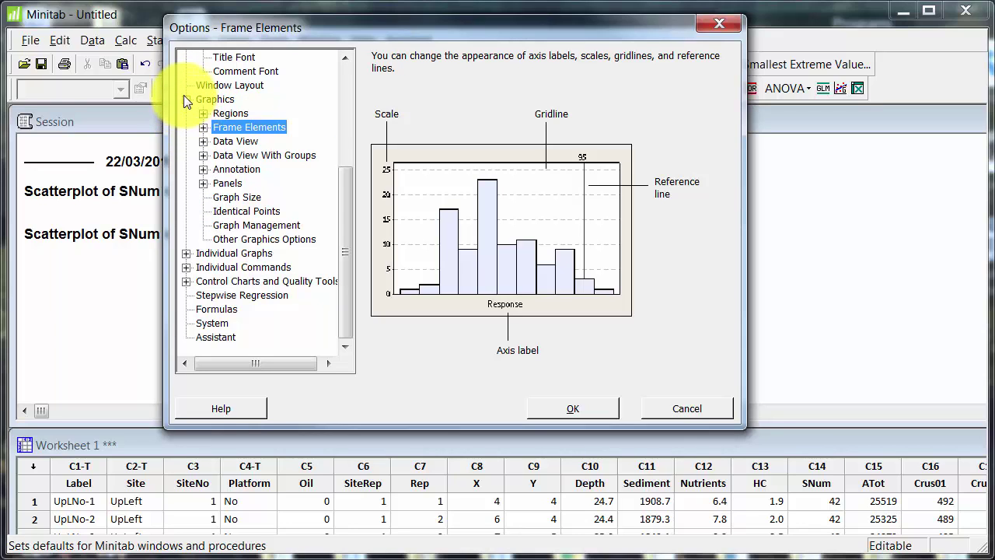
left_click(185, 97)
left_click(187, 141)
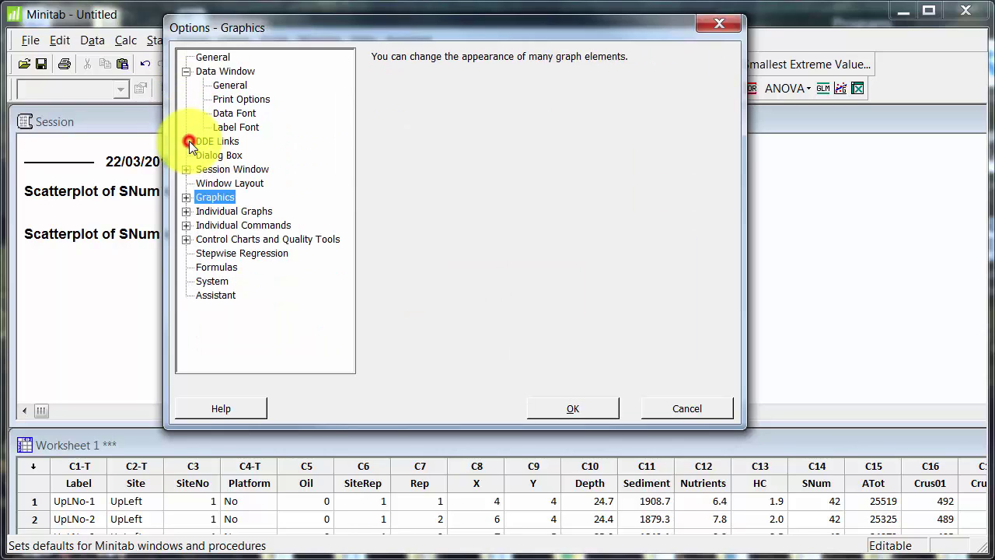
Make Interval Plots default to standard error intervals with an upper one-sided side
left_click(186, 70)
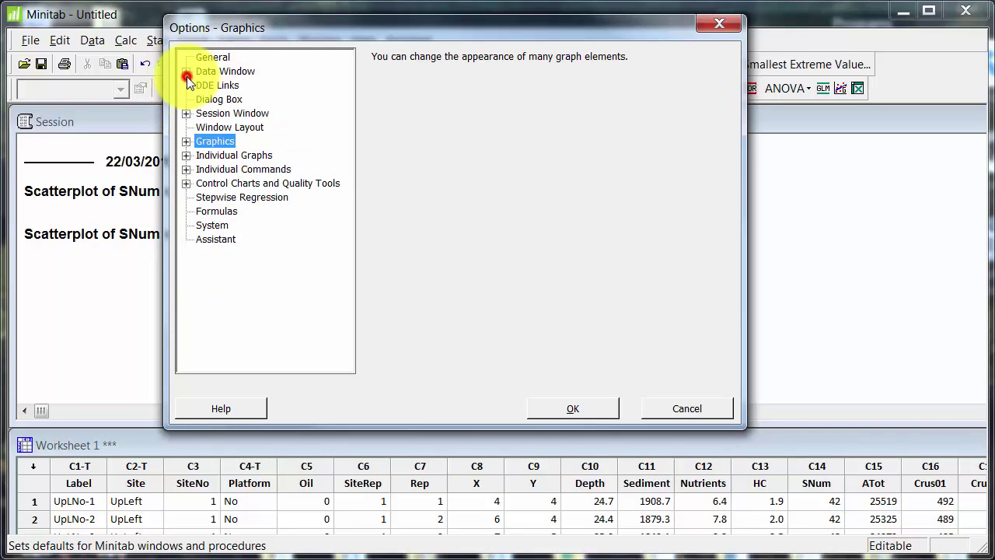
left_click(184, 154)
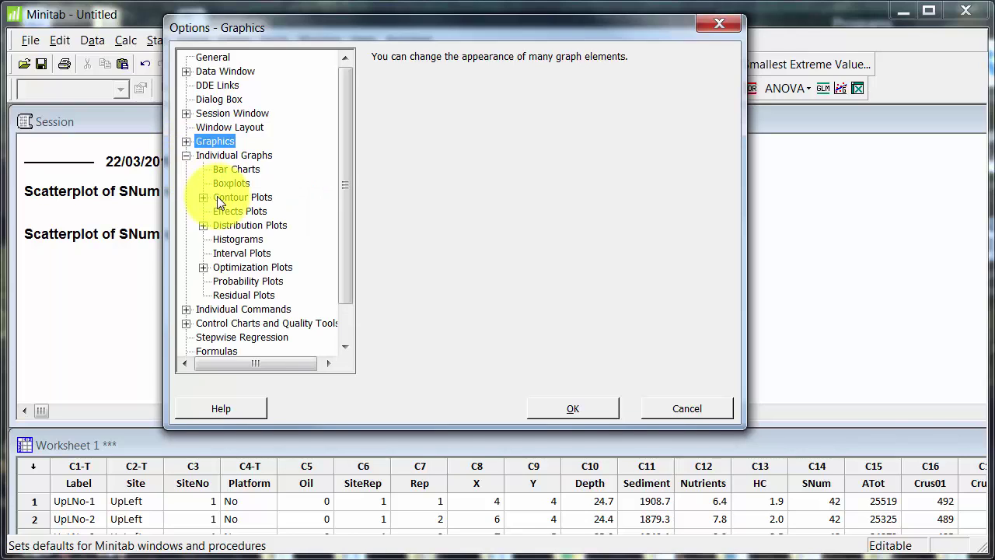
left_click(241, 253)
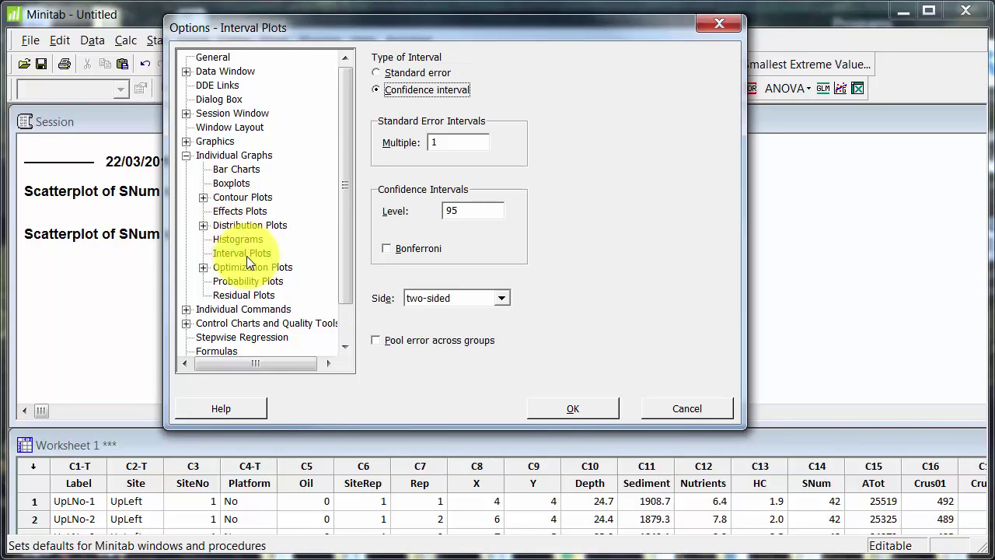
left_click(397, 70)
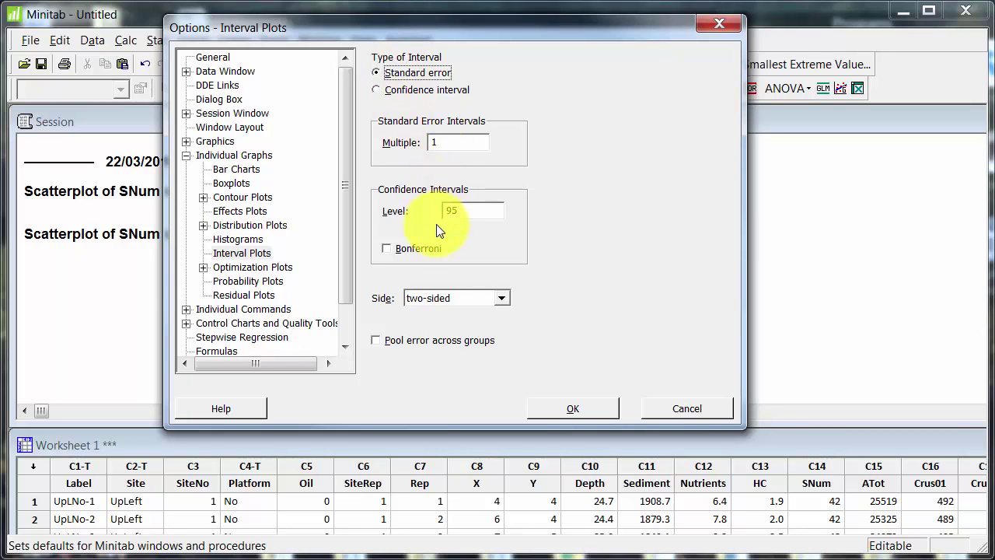
left_click(502, 297)
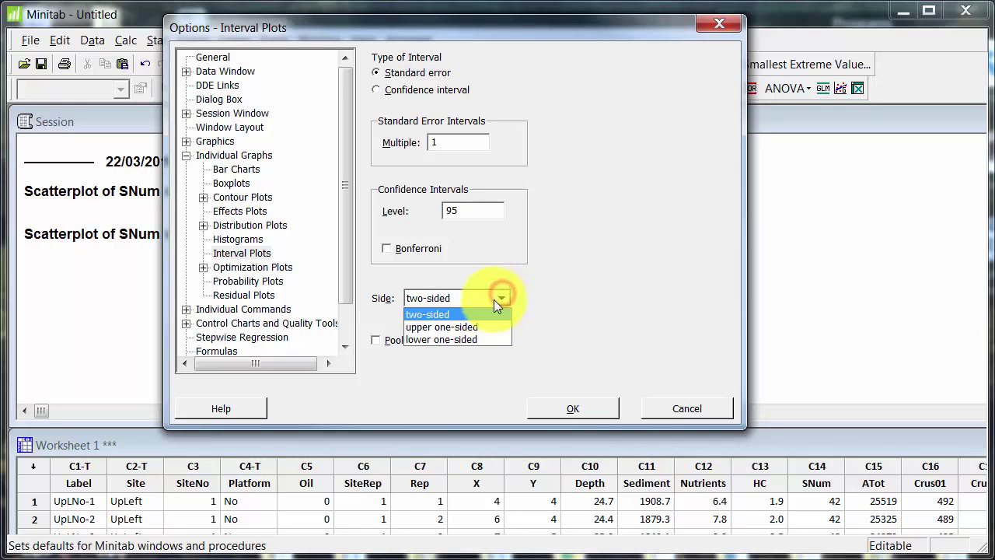
left_click(490, 324)
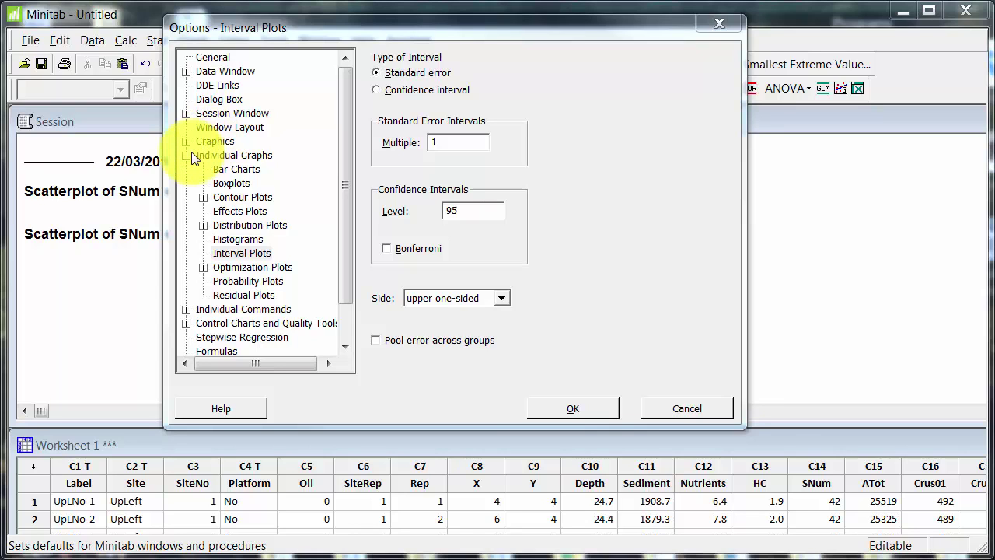
Set Descriptive Statistics defaults to include N nonmissing and drop First and Third Quartile
left_click(189, 155)
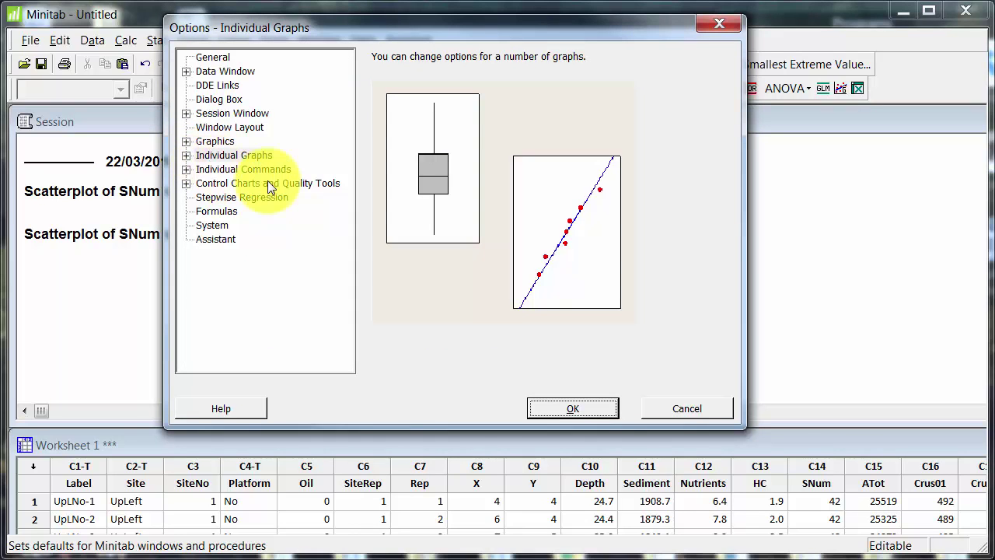
left_click(187, 168)
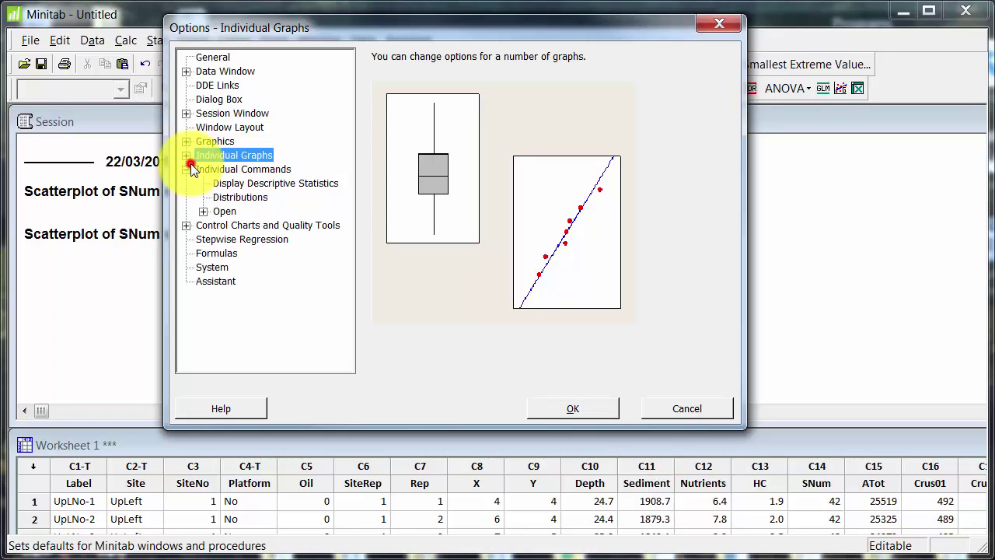
left_click(241, 181)
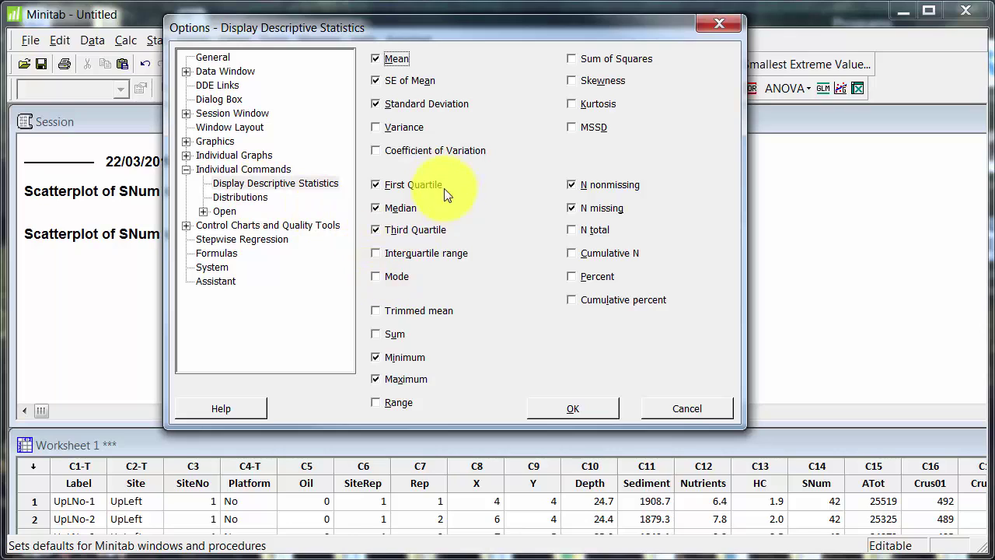
left_click(571, 185)
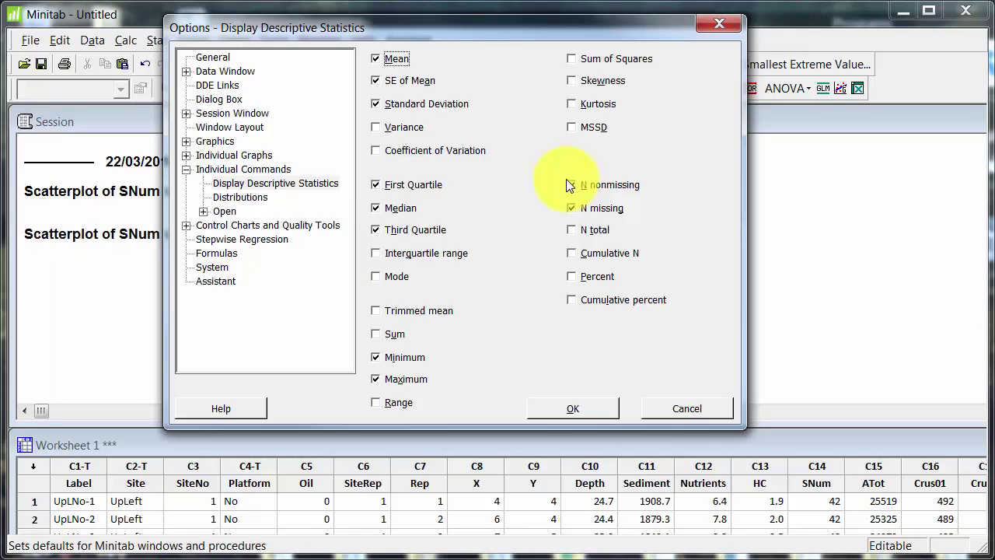
left_click(440, 186)
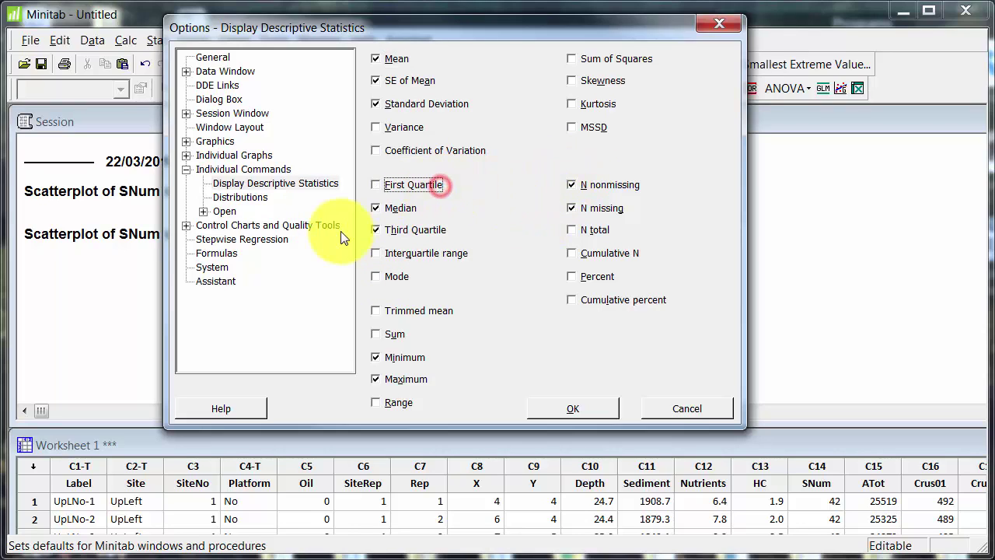
left_click(412, 232)
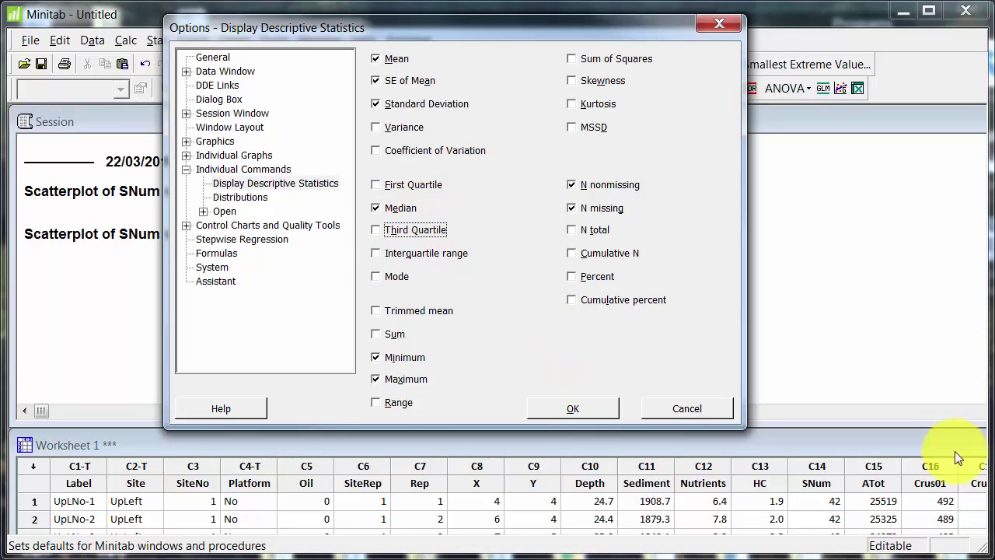
Browse the Distributions defaults and the spreadsheet, CSV and text file-opening options
left_click(242, 196)
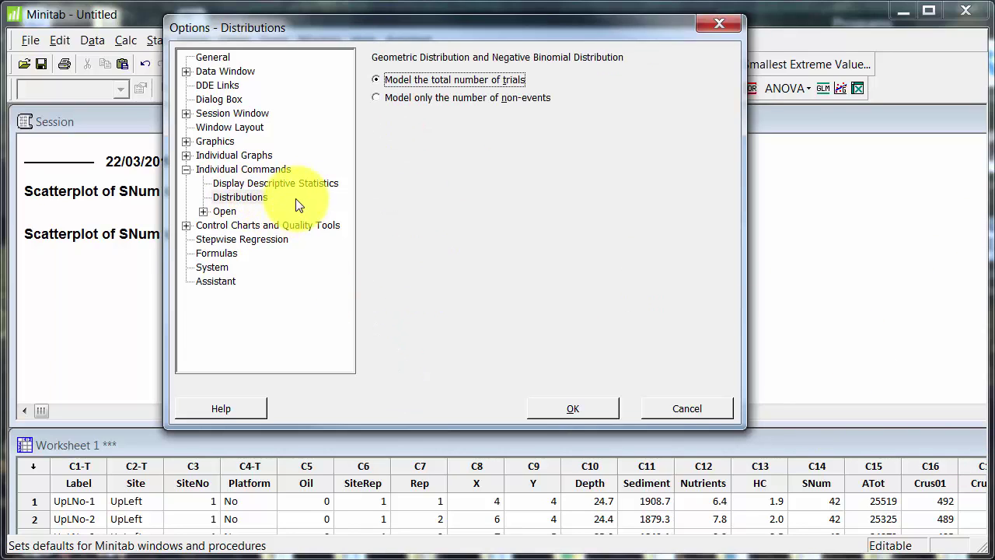
left_click(202, 211)
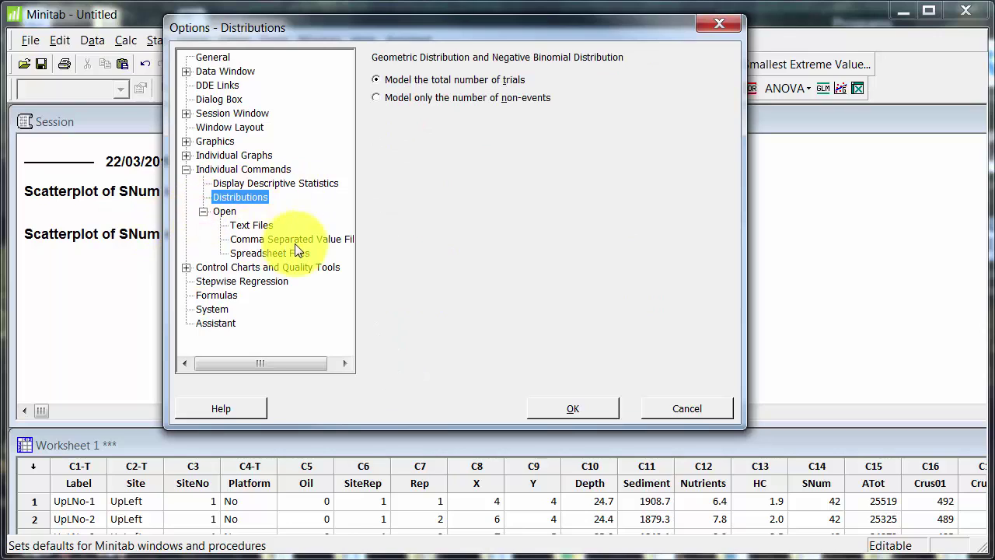
left_click(280, 258)
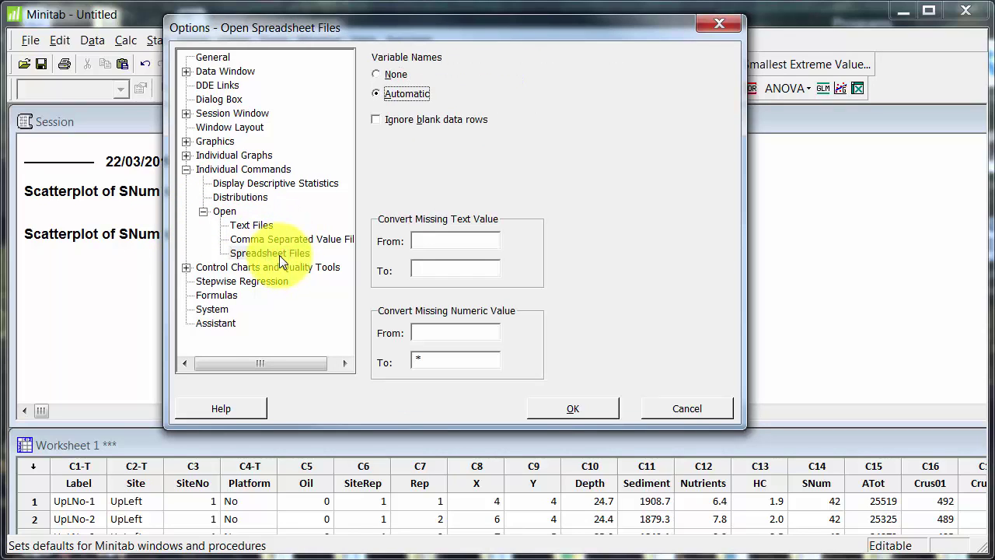
left_click(263, 239)
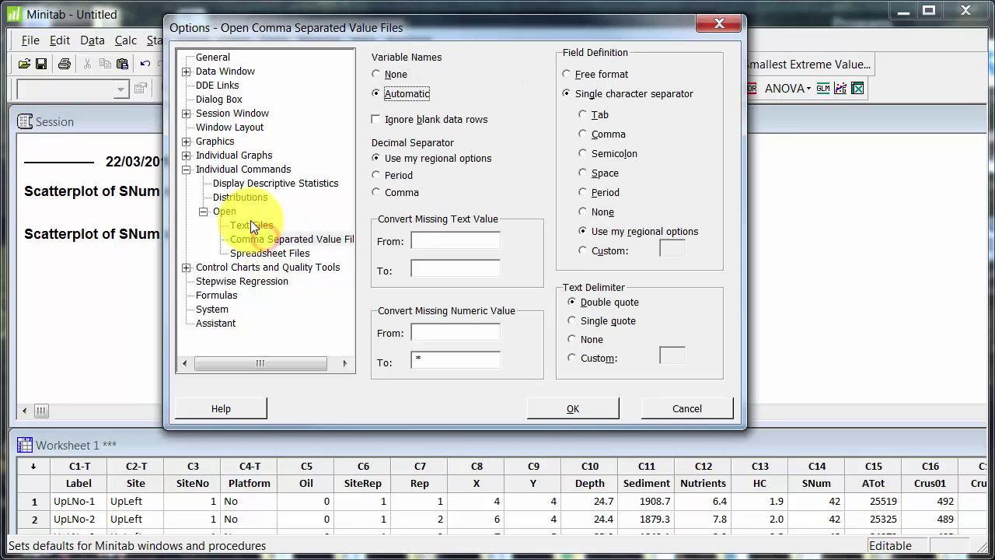
left_click(251, 225)
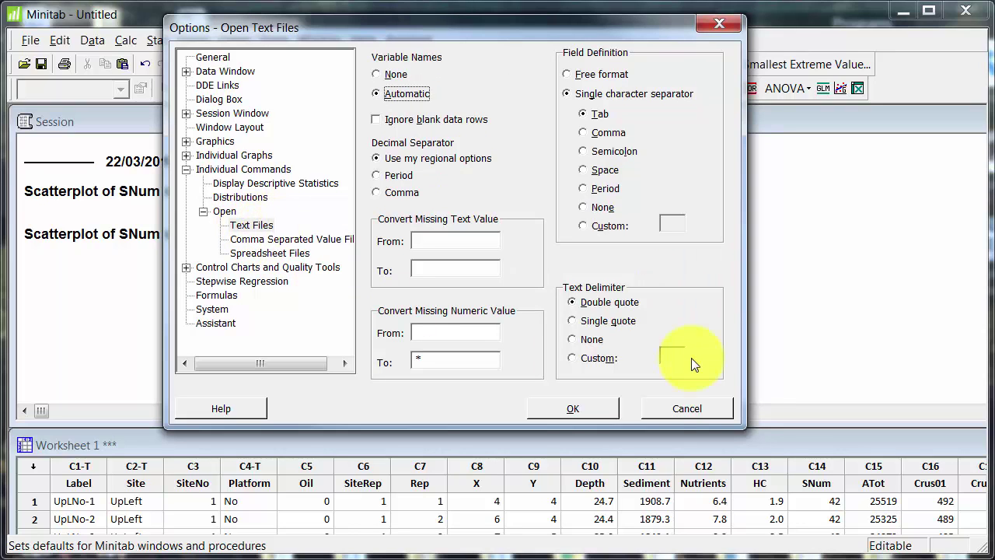
Cancel Options, show the Project Manager, activate Worksheet 1, and reopen Tools > Options
left_click(673, 409)
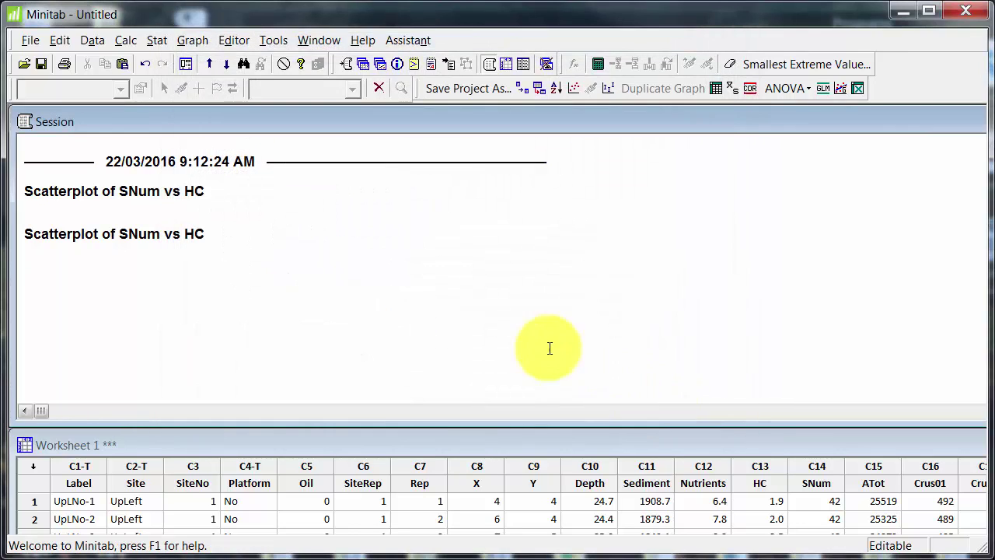
left_click(358, 62)
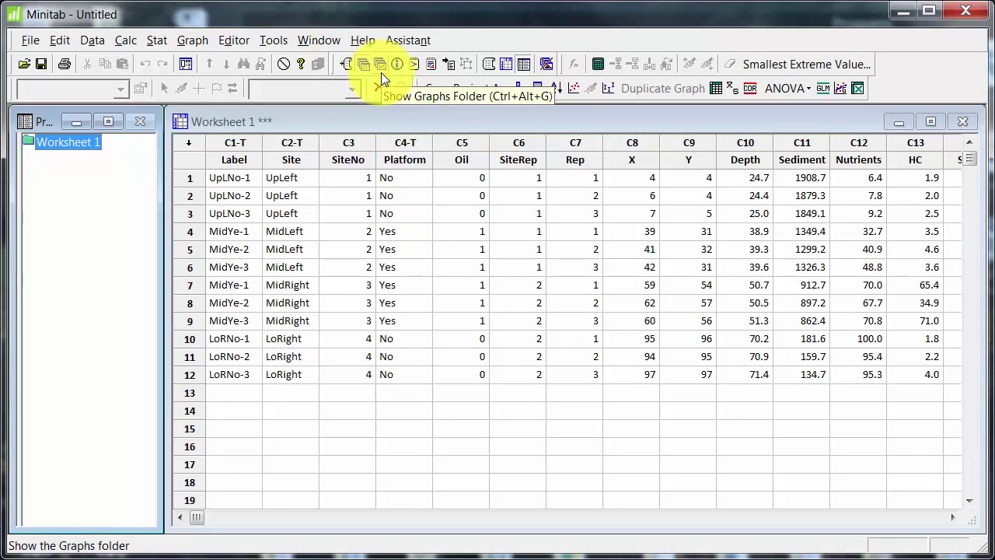
left_click(395, 178)
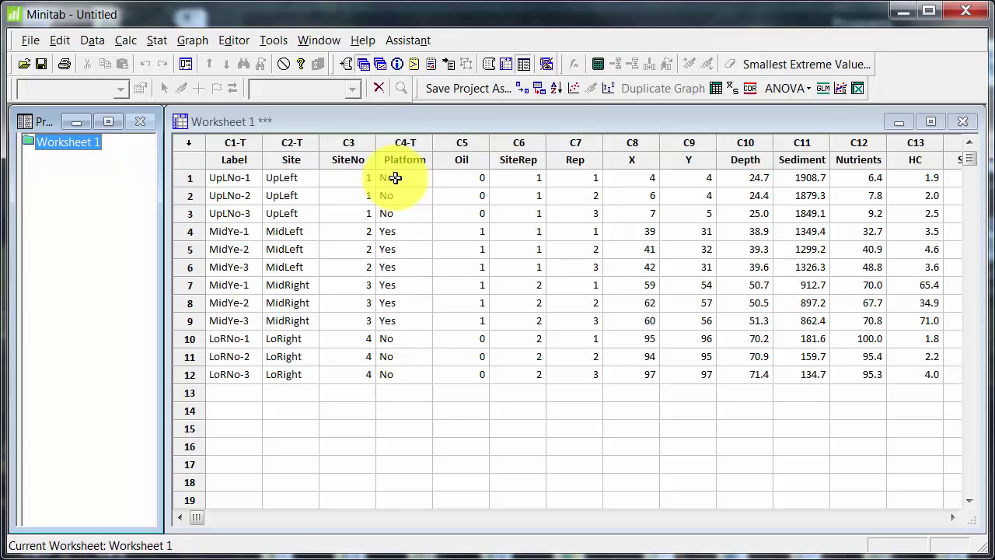
left_click(272, 40)
left_click(302, 188)
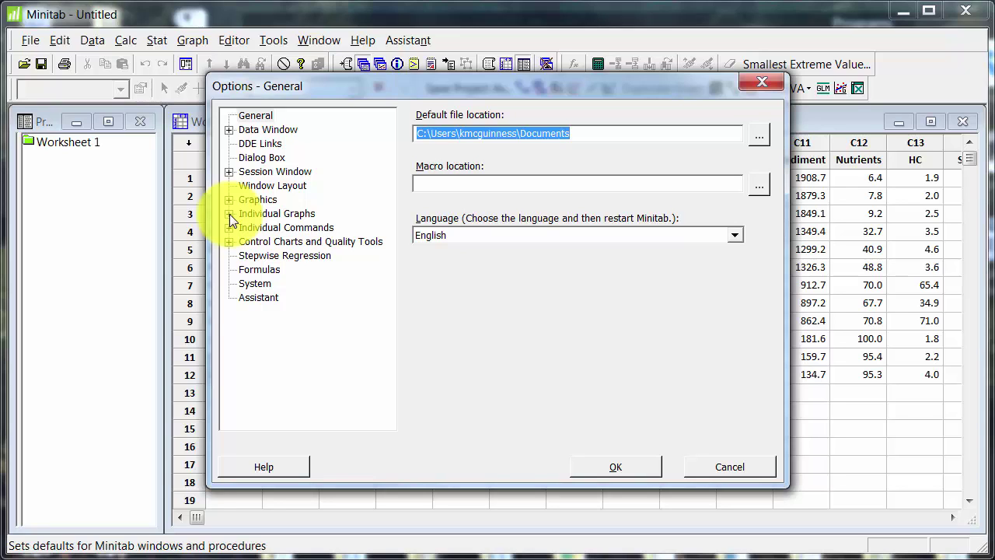
Expand Individual Graphs in the Options tree, then cancel the dialog without changes
left_click(230, 213)
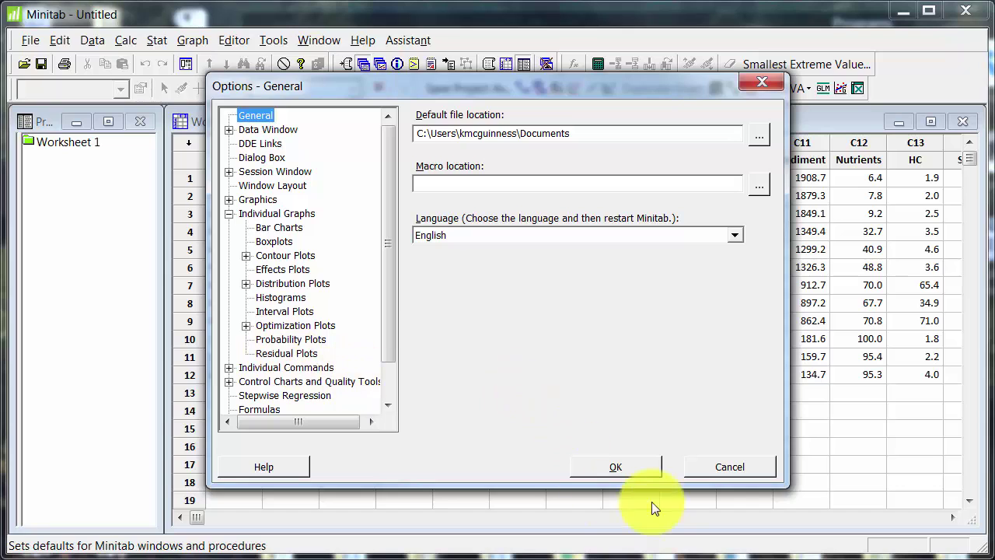
left_click(721, 465)
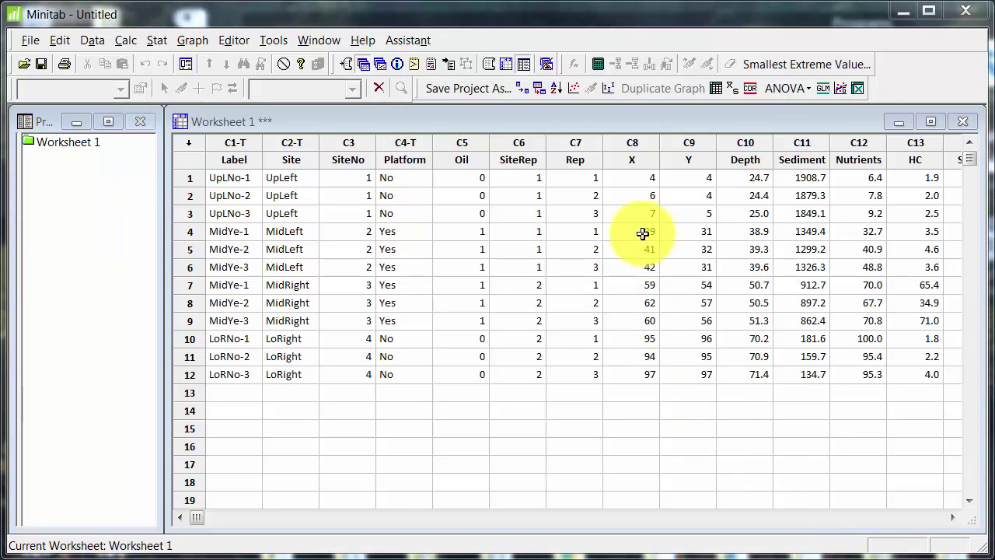
Add the File > New command to the toolbar as a new button via Customize
right_click(669, 95)
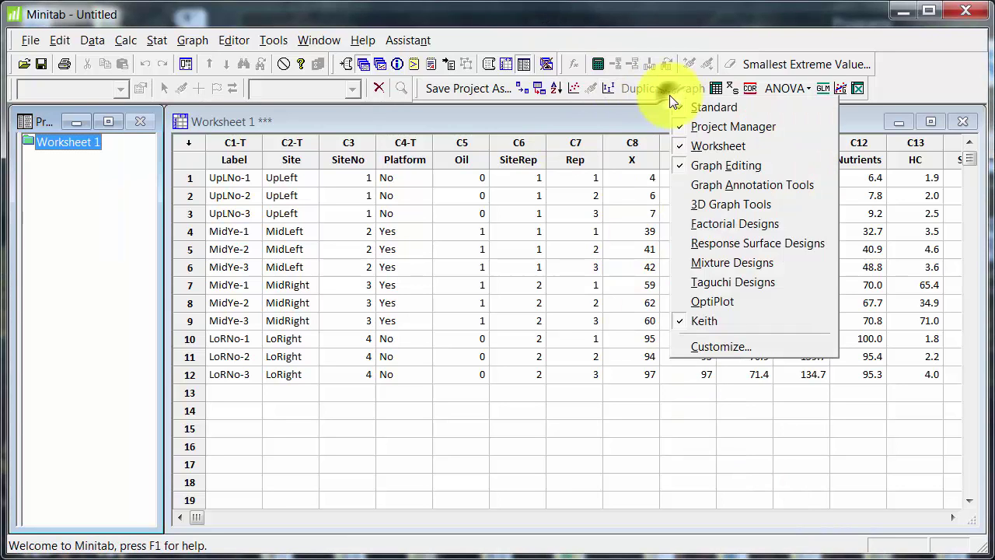
left_click(708, 353)
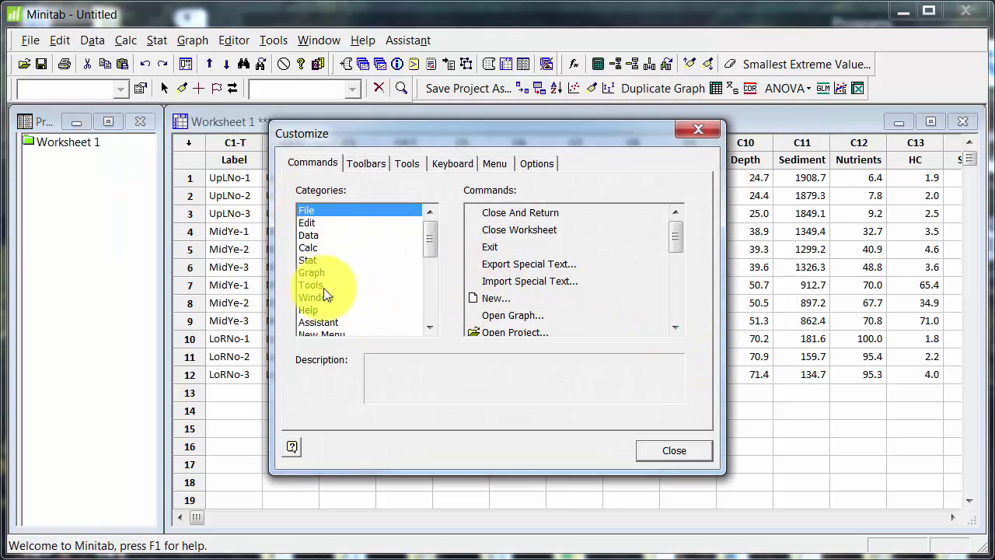
left_click(483, 297)
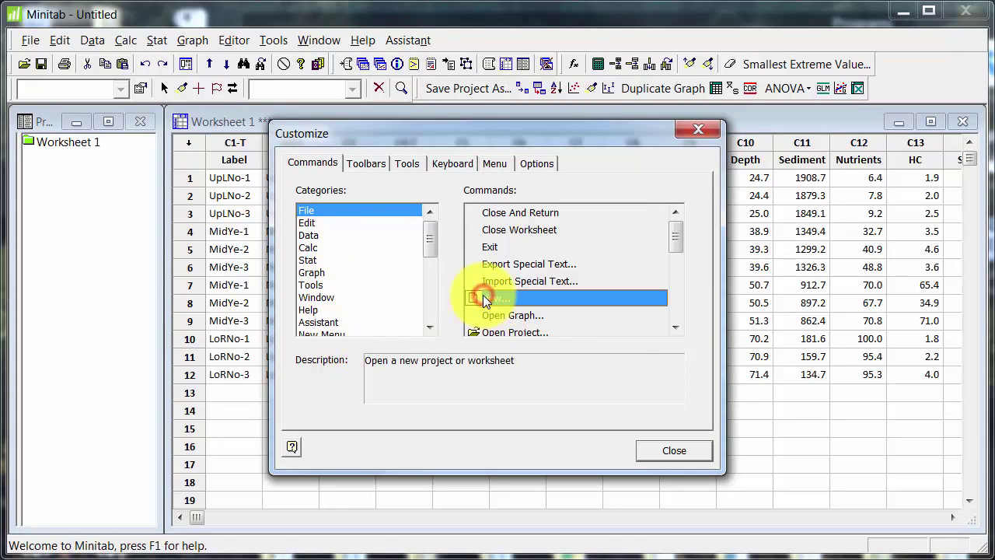
left_click_drag(483, 294, 456, 93)
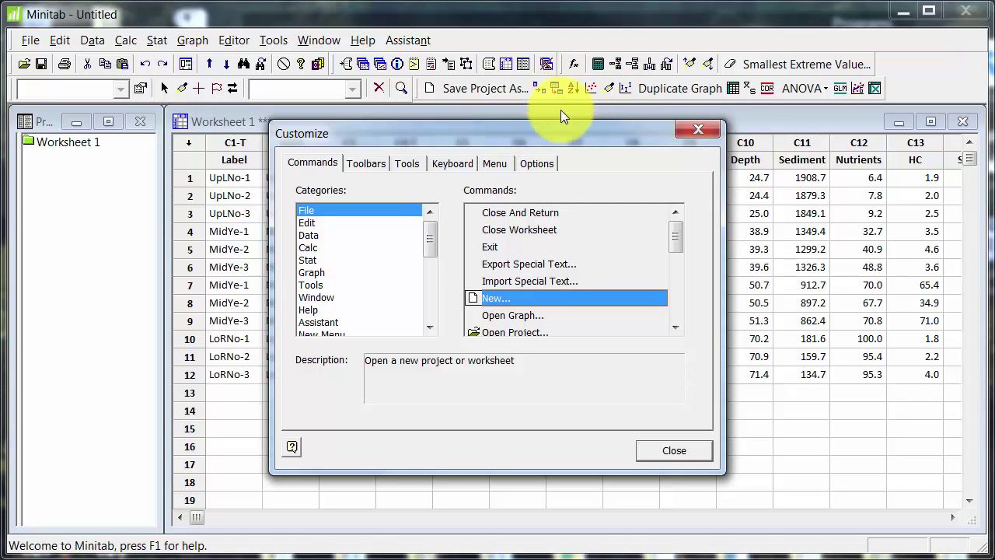
Open the new button's Edit Button Image editor, cancel it, and close customization
right_click(486, 94)
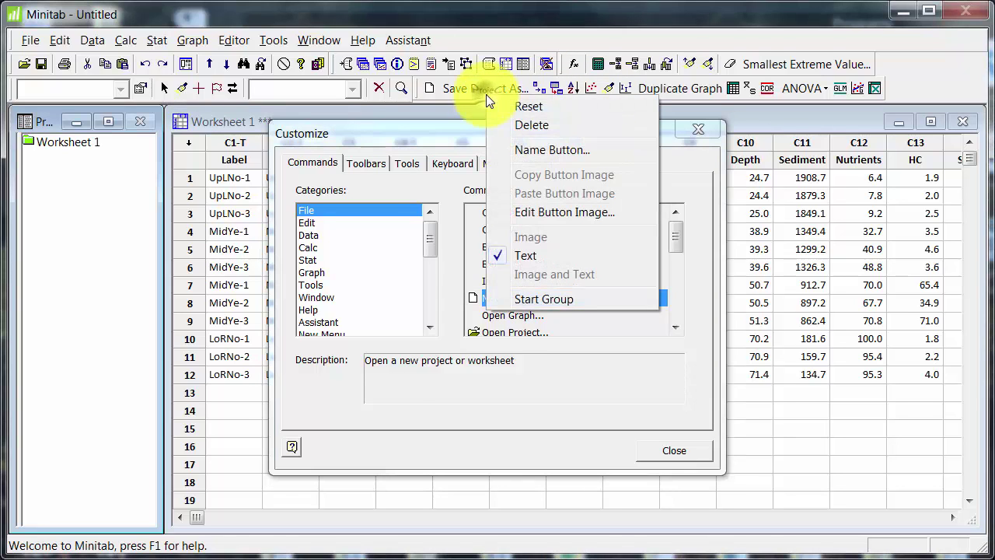
left_click(555, 214)
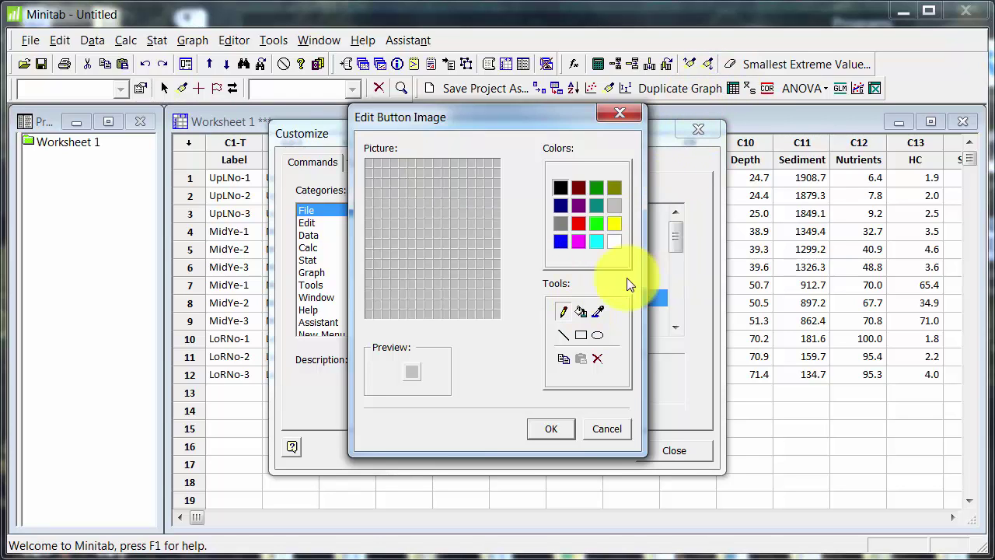
left_click(592, 437)
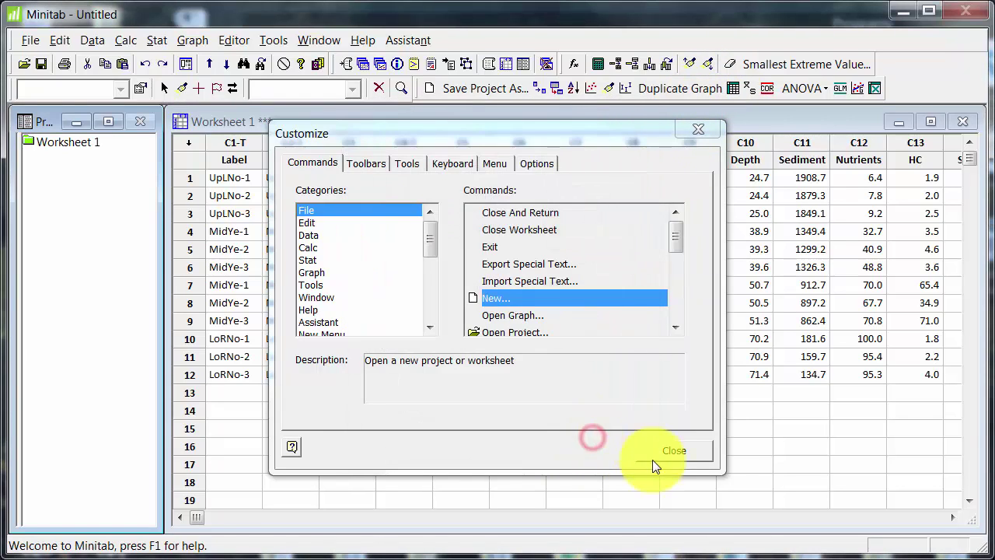
left_click(674, 452)
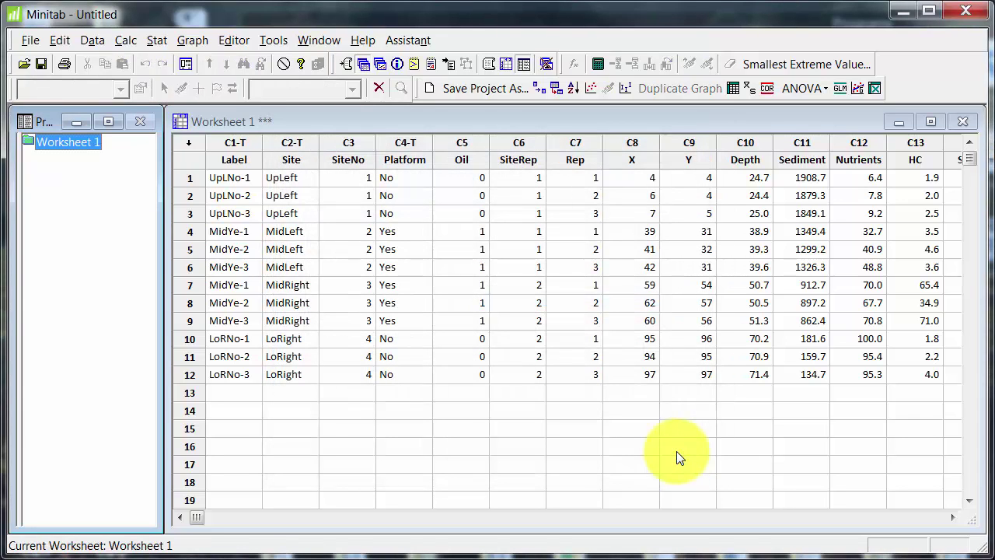